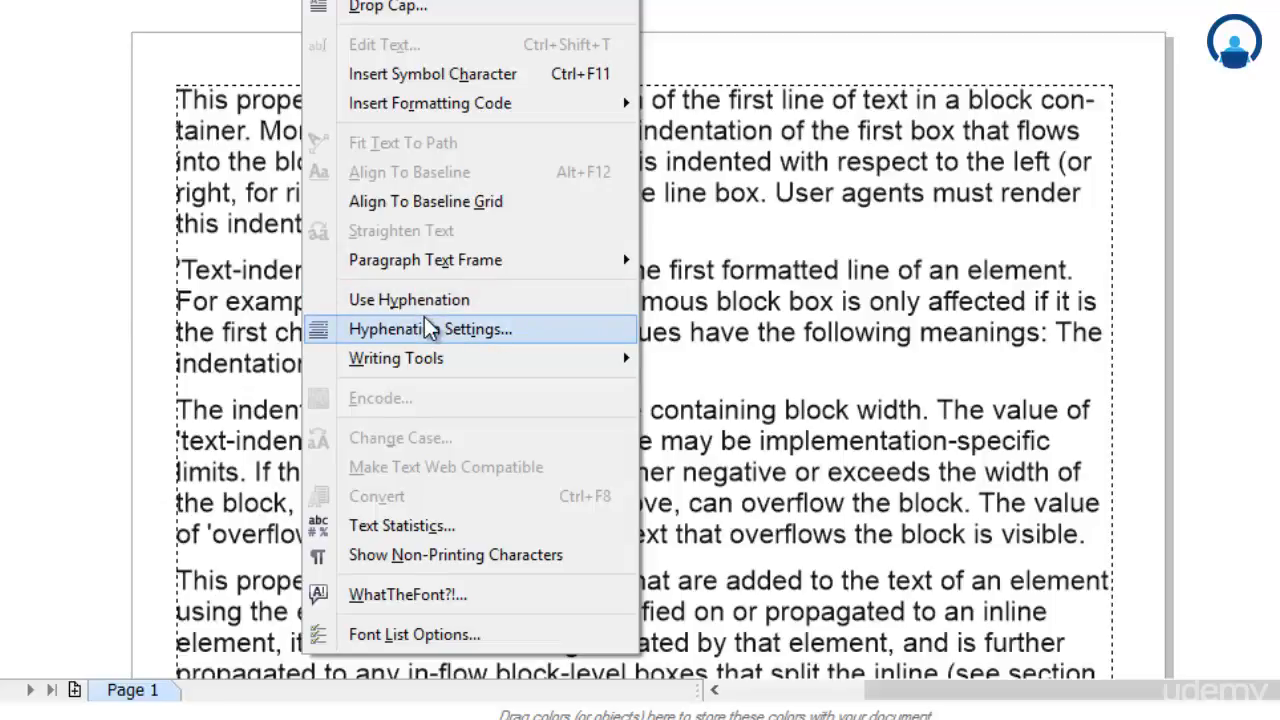
Examine the line ends throughout the paragraph text for words broken by a hyphen.
{"action": "left_click", "coordinate": [1278, 276]}
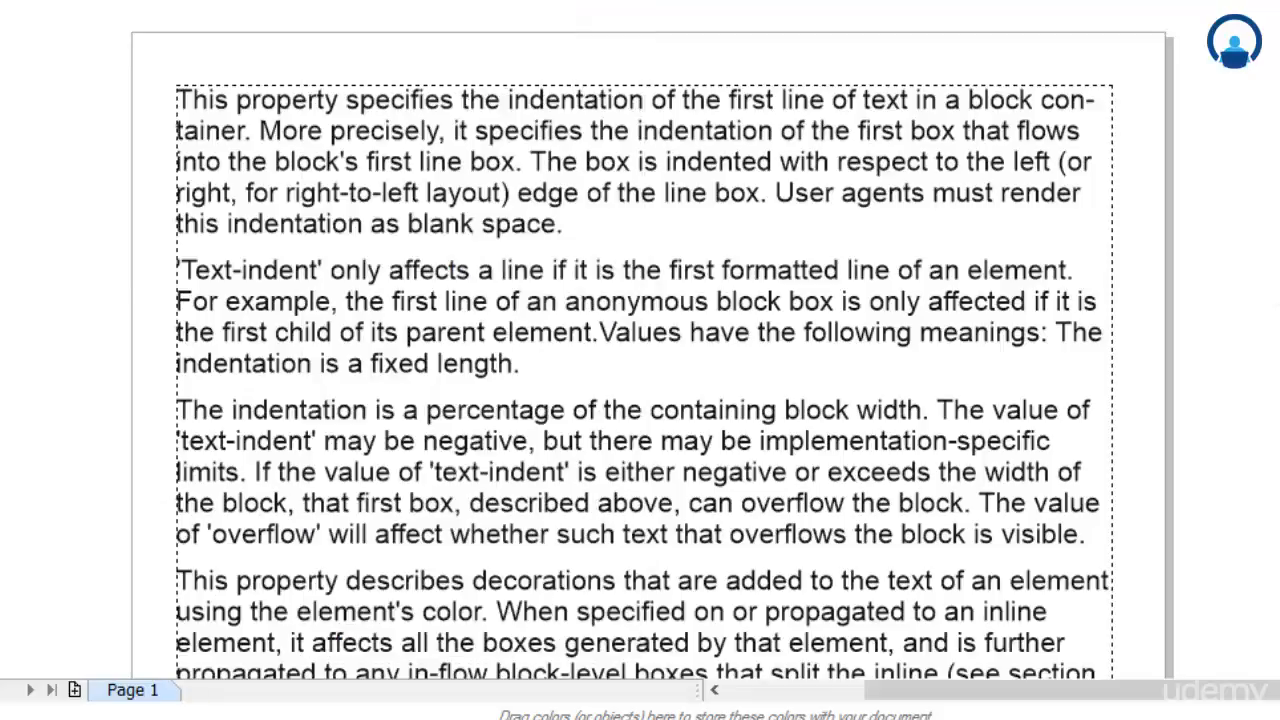
{"action": "scroll", "coordinate": [640, 380], "scroll_direction": "down", "scroll_amount": 1}
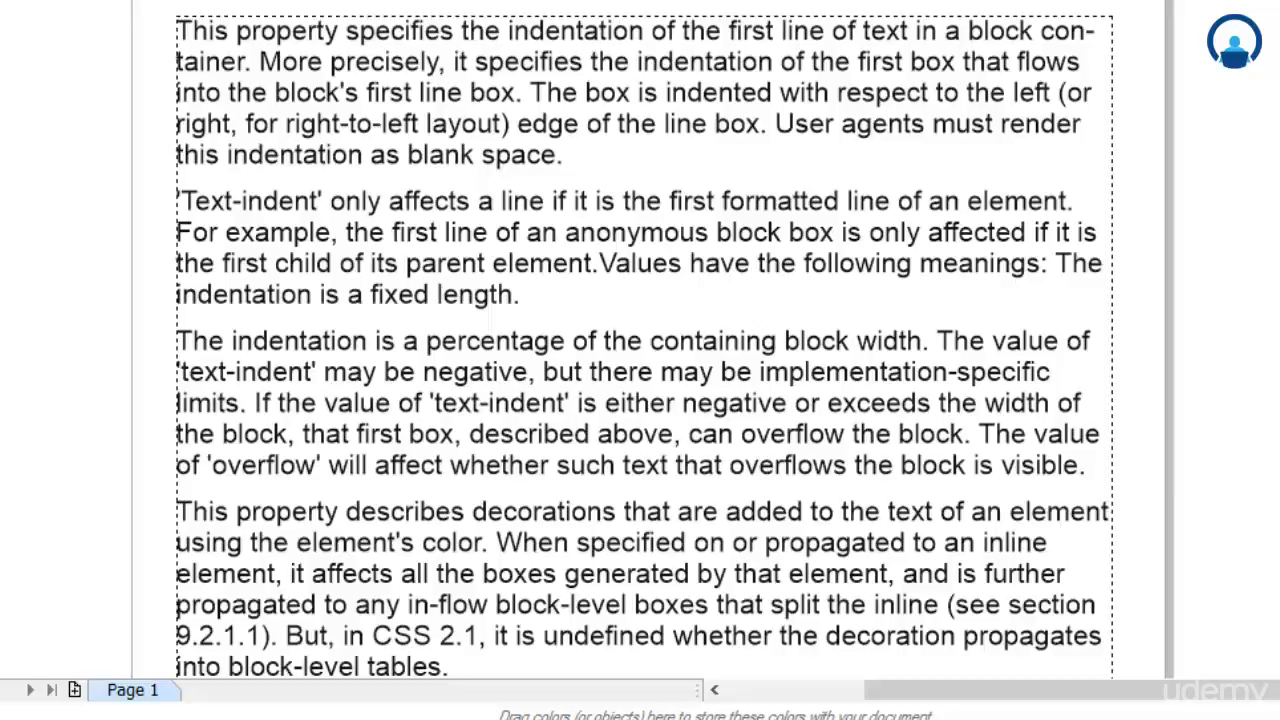
{"action": "scroll", "coordinate": [640, 340], "scroll_direction": "down", "scroll_amount": 5}
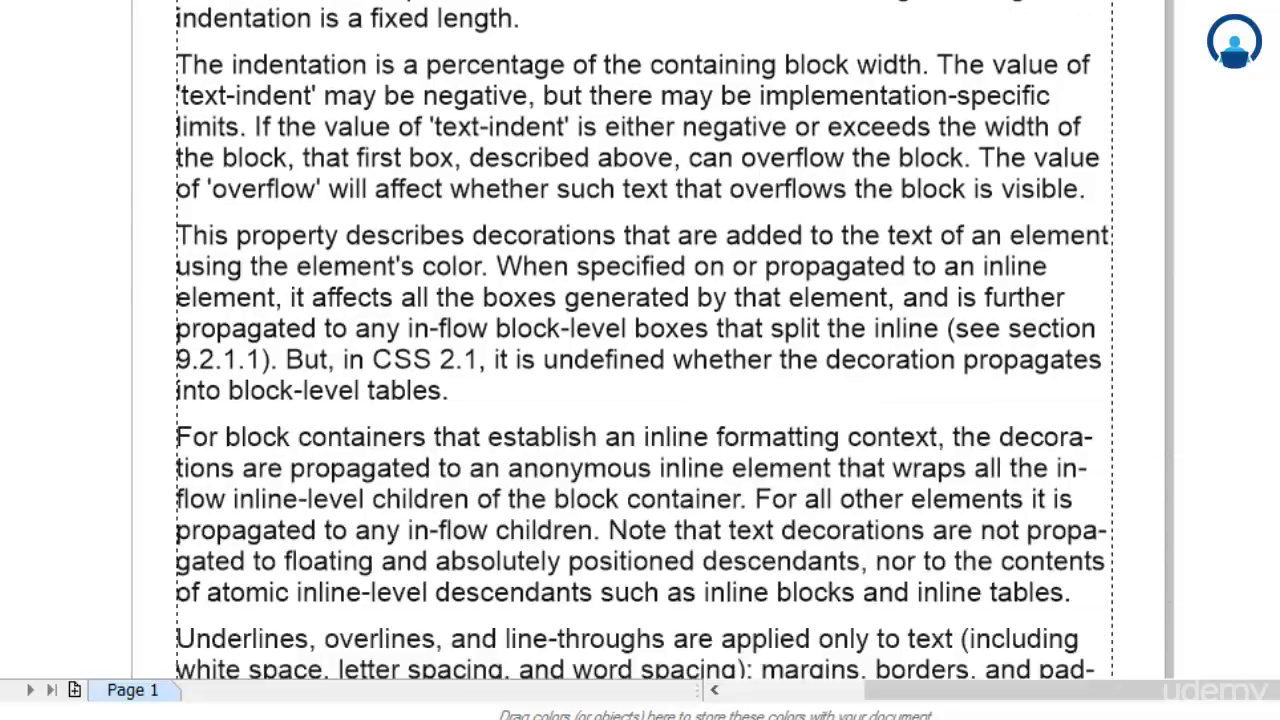
{"action": "scroll", "coordinate": [640, 340], "scroll_direction": "down", "scroll_amount": 3}
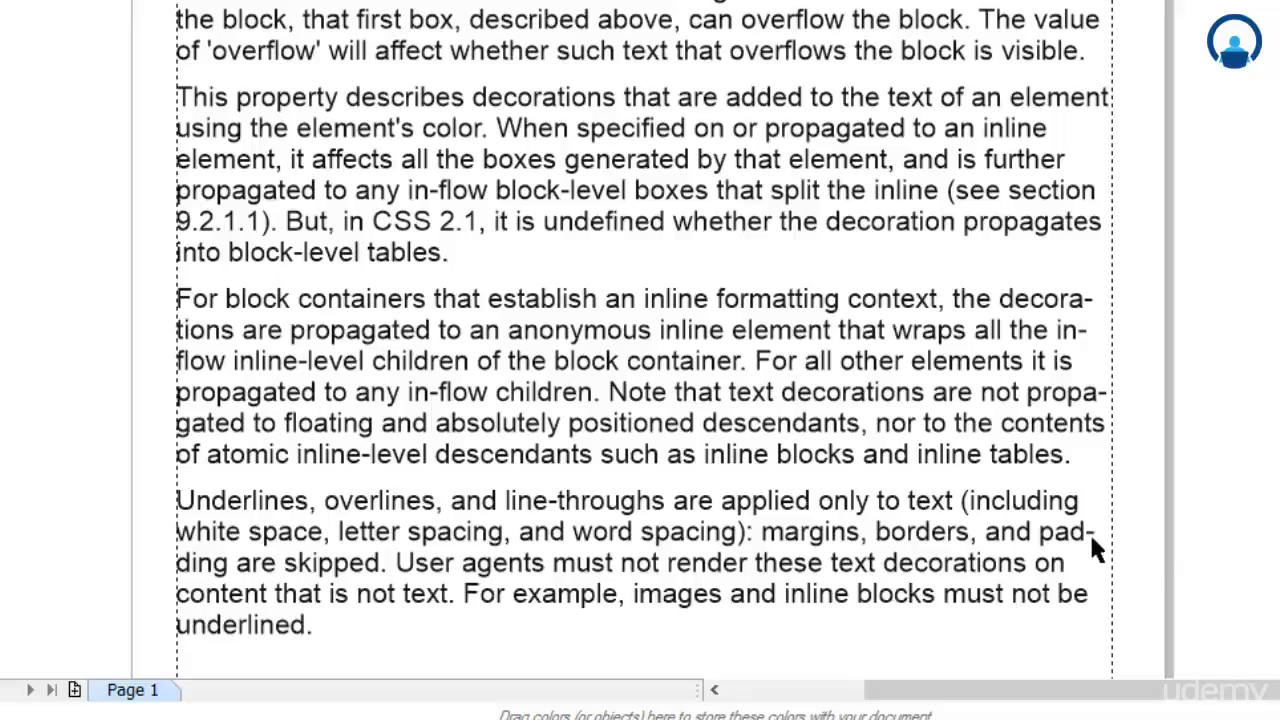
{"action": "scroll", "coordinate": [644, 370], "scroll_direction": "up", "scroll_amount": 5}
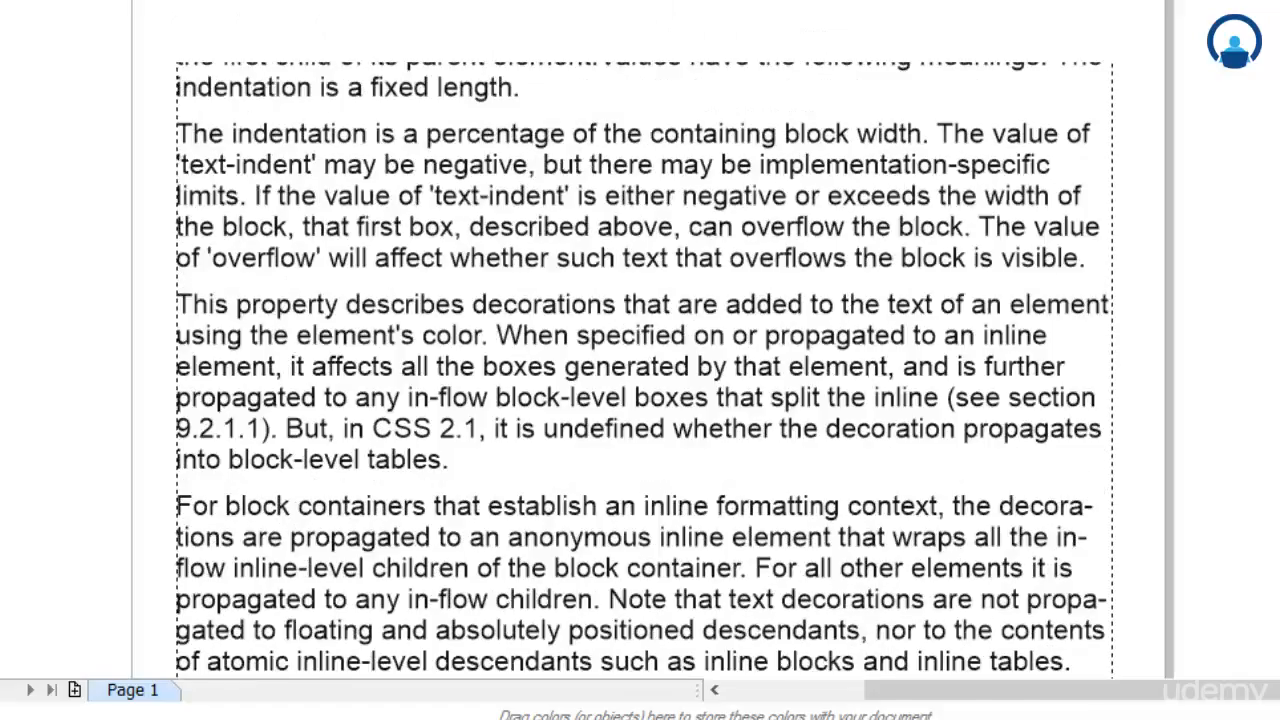
{"action": "scroll", "coordinate": [644, 370], "scroll_direction": "up", "scroll_amount": 1}
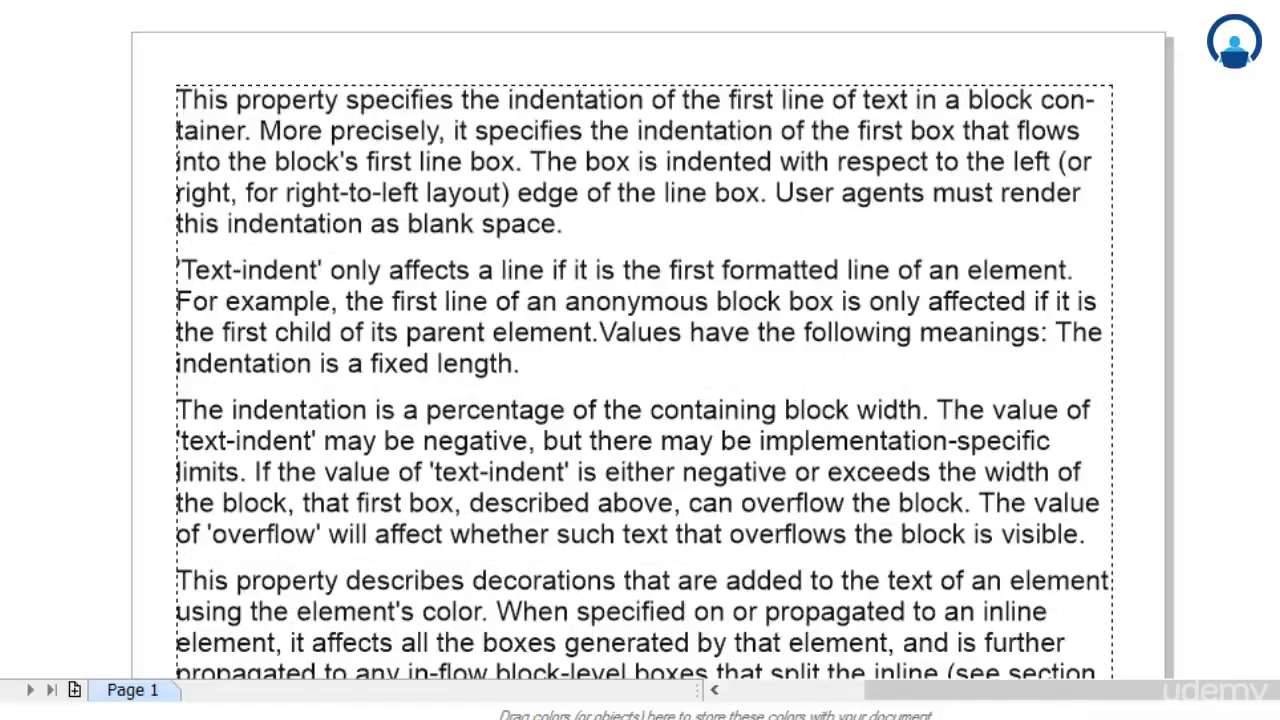
Select the paragraph text frame and turn off Use Hyphenation for it.
{"action": "left_click", "coordinate": [595, 195]}
{"action": "left_click", "coordinate": [322, 1]}
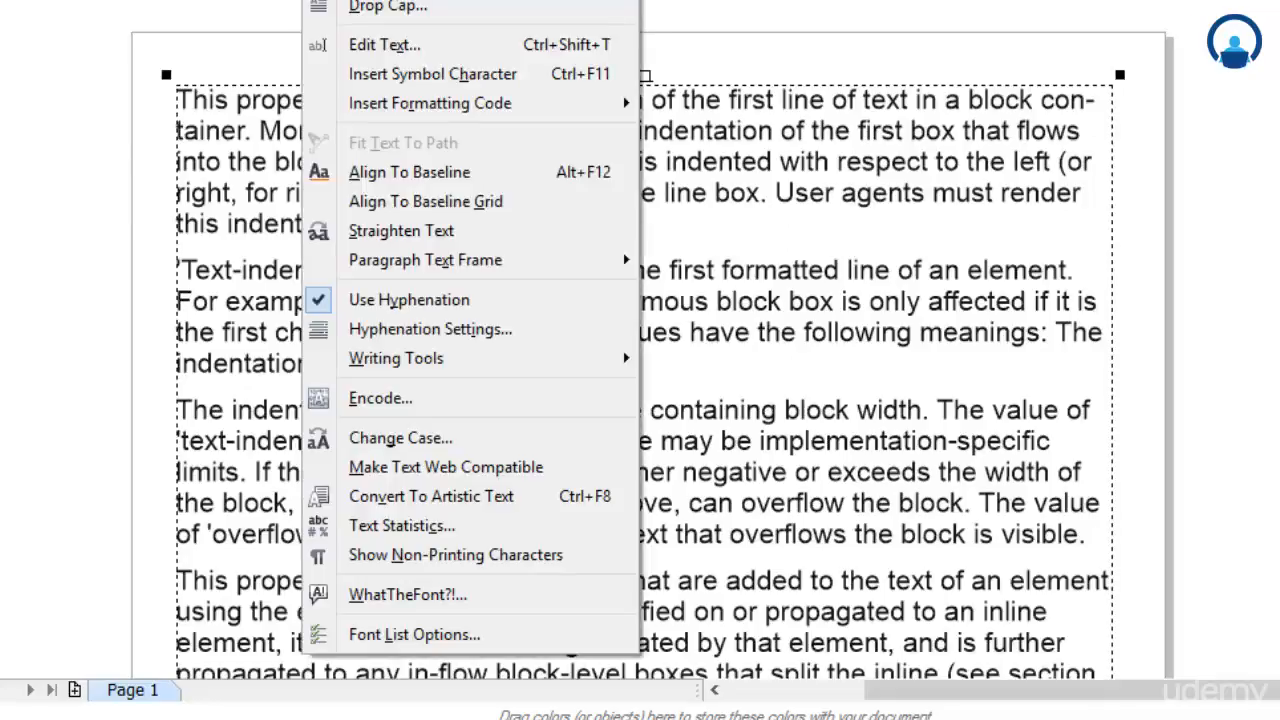
{"action": "left_click", "coordinate": [328, 300]}
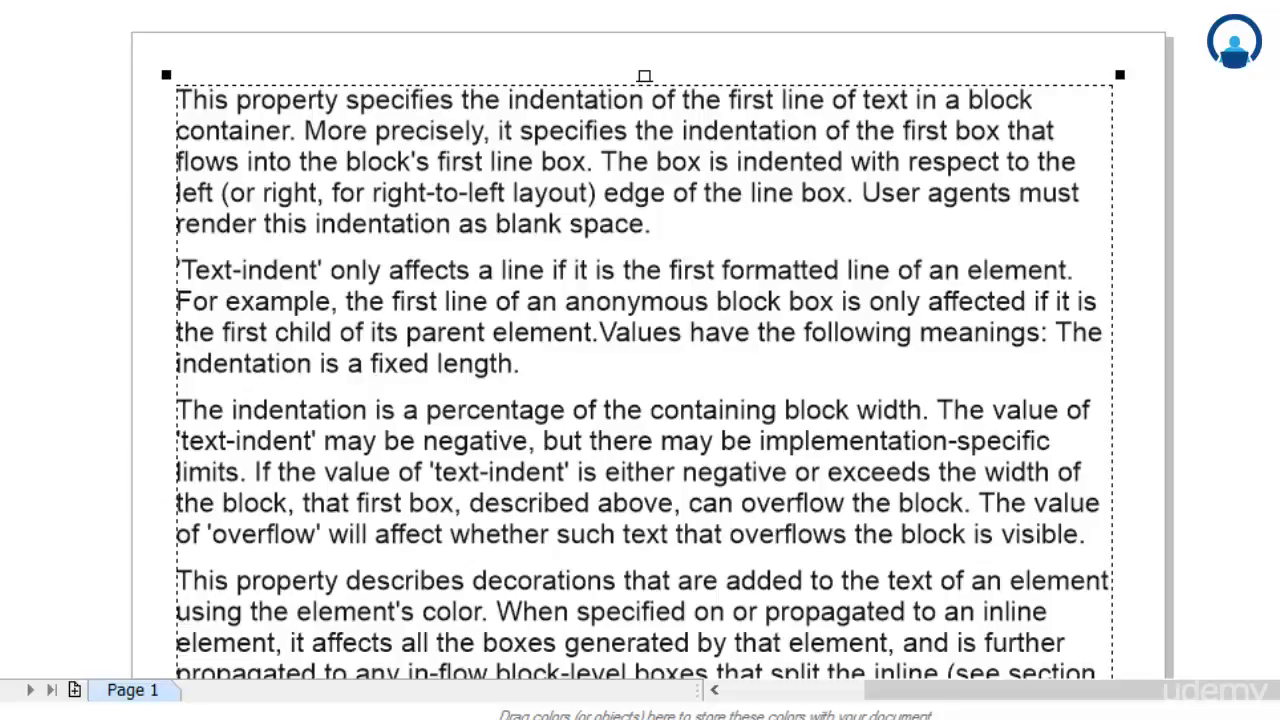
{"action": "left_click", "coordinate": [324, 1]}
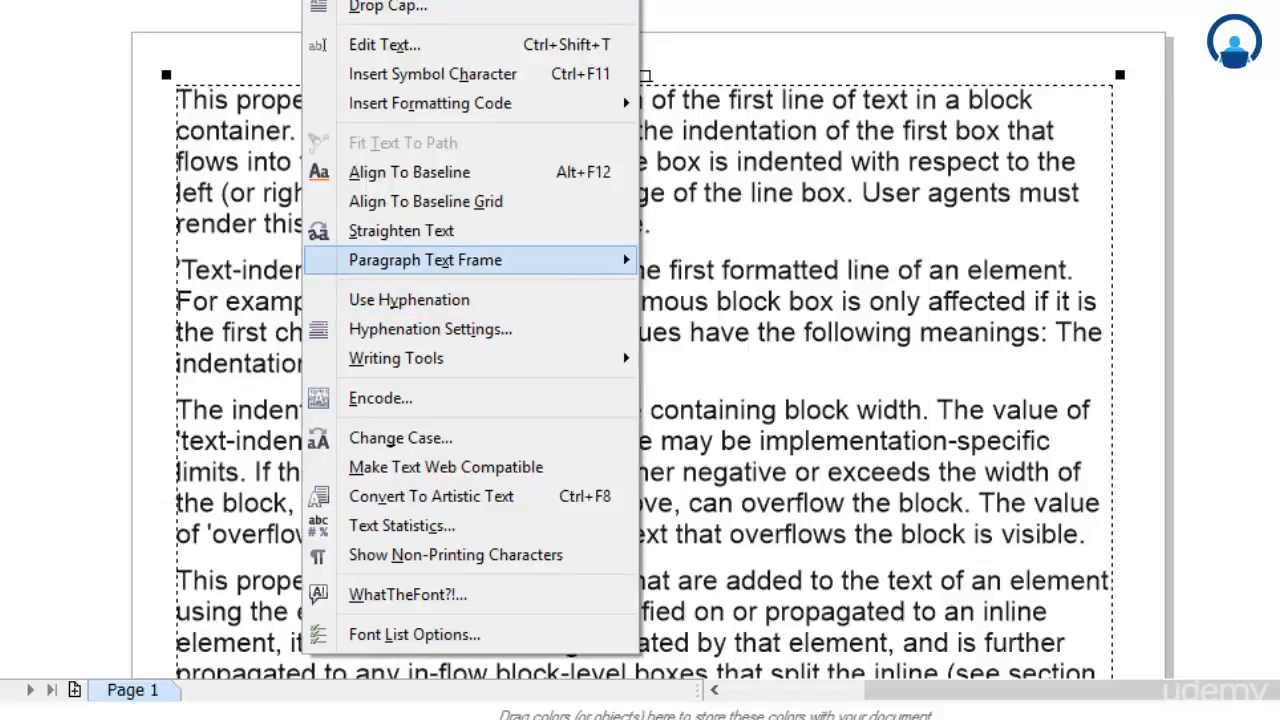
{"action": "left_click", "coordinate": [1276, 140]}
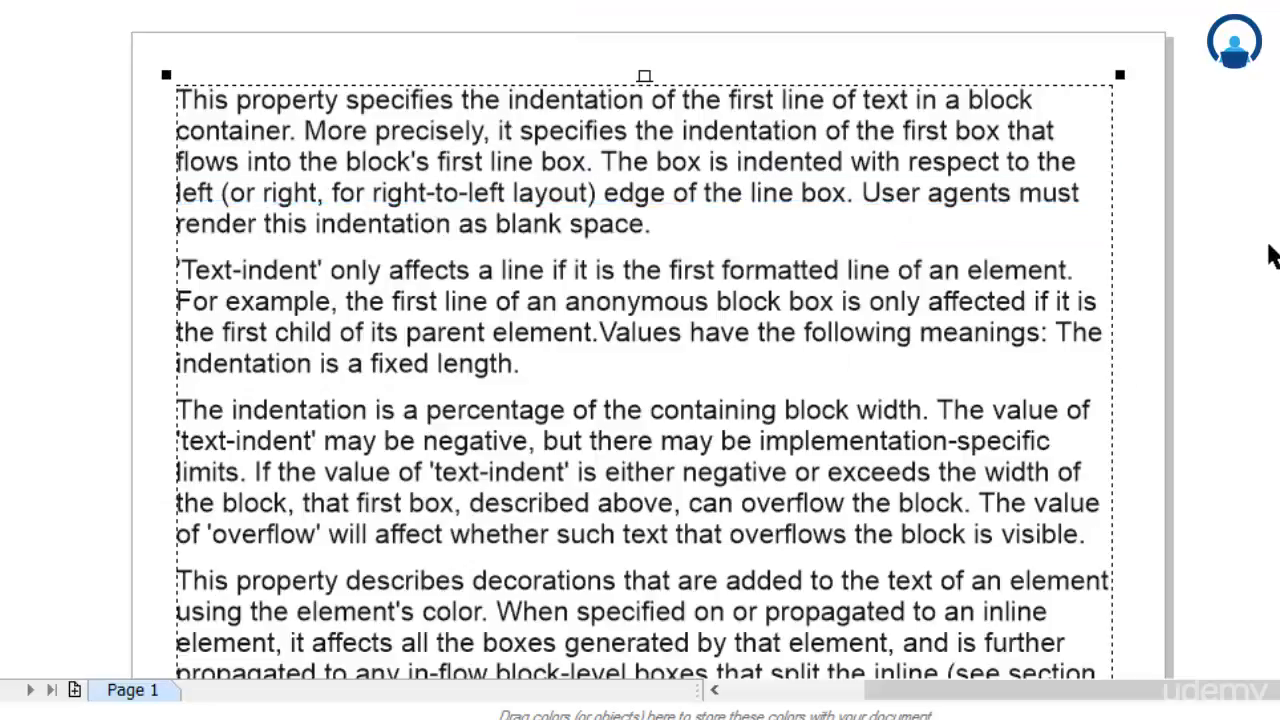
Review the unhyphenated line ends and turn Use Hyphenation back on for the text frame.
{"action": "scroll", "coordinate": [1260, 695], "scroll_direction": "down", "scroll_amount": 10}
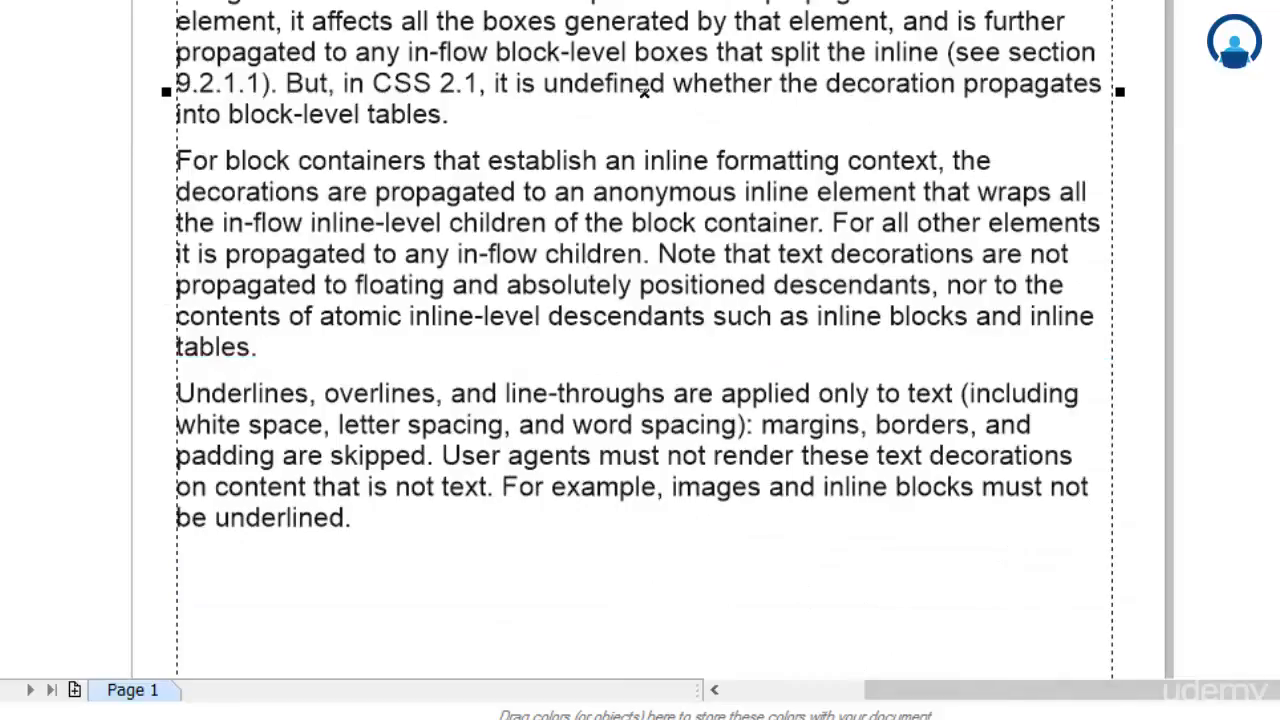
{"action": "scroll", "coordinate": [640, 360], "scroll_direction": "up", "scroll_amount": 10}
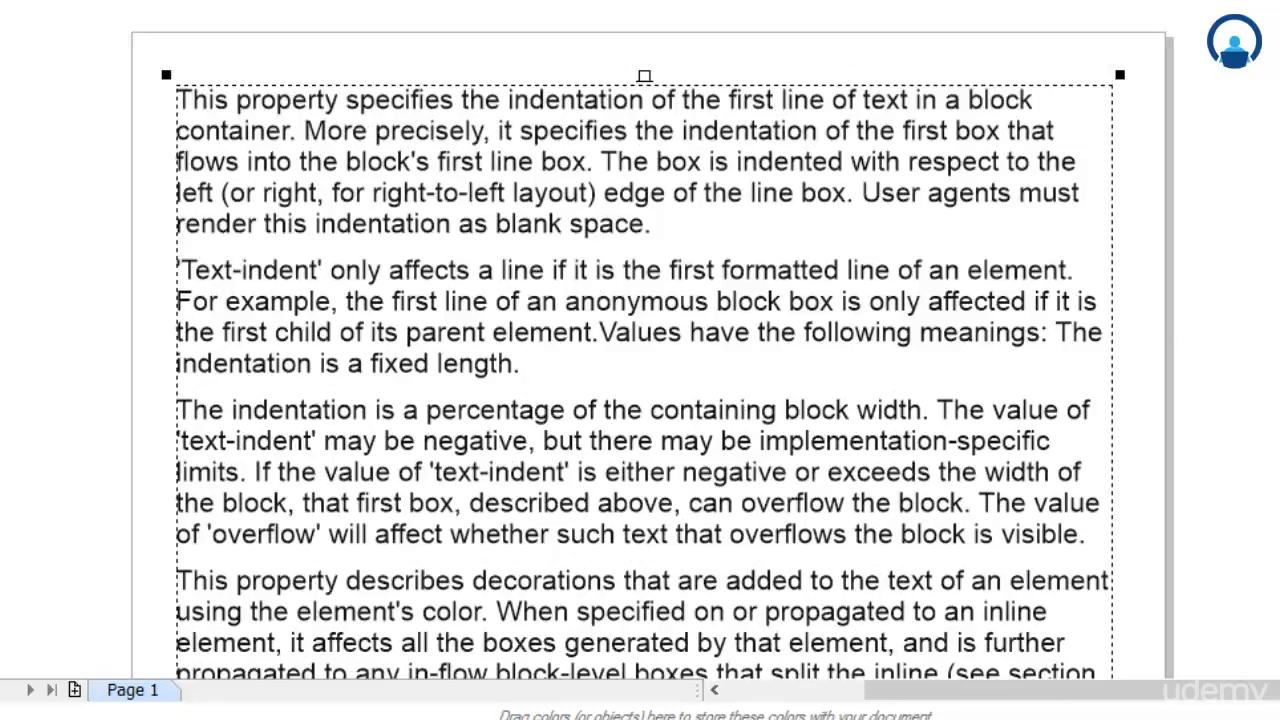
{"action": "key", "text": "alt+x"}
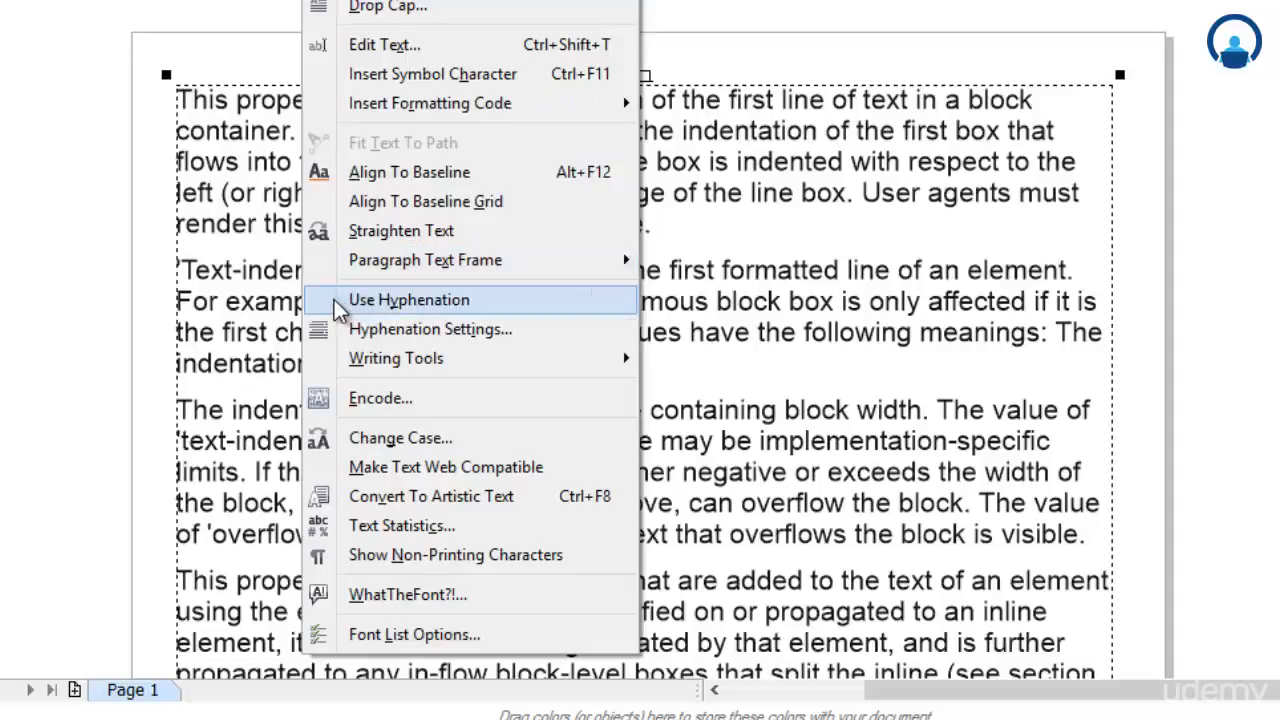
{"action": "left_click", "coordinate": [400, 300]}
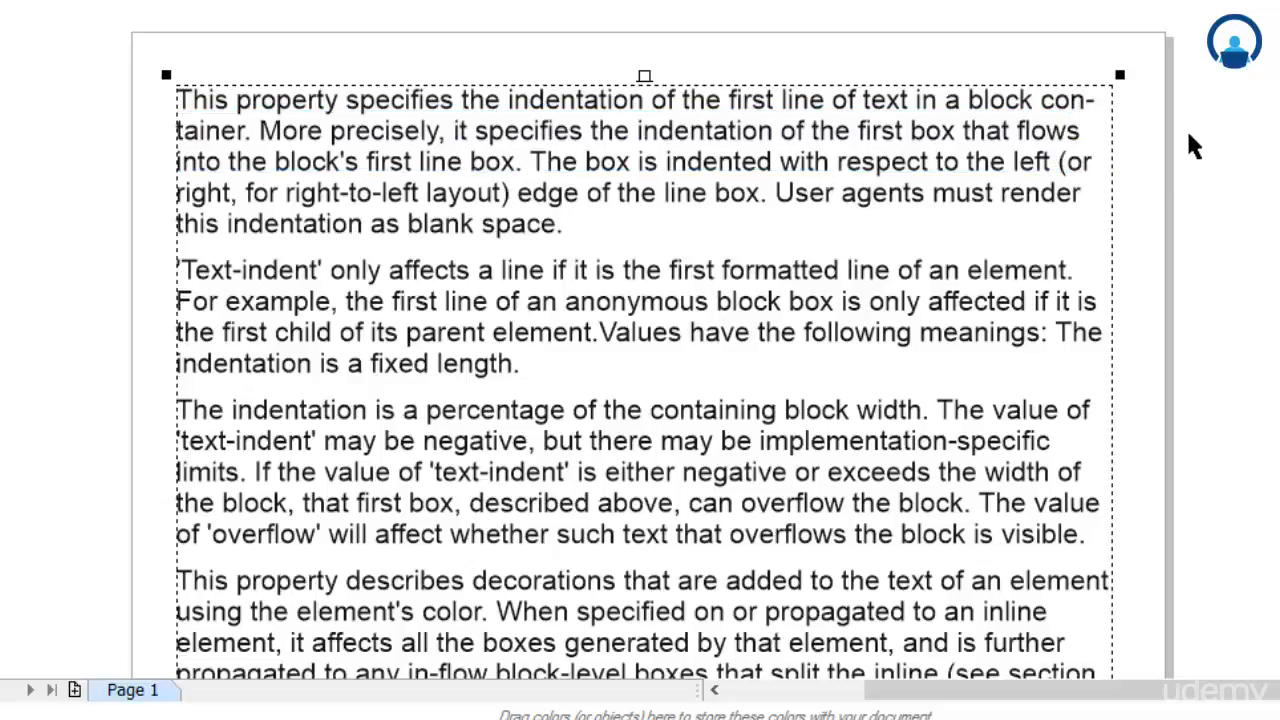
Check the hyphenated lines and switch Use Hyphenation off again for the selected paragraph text.
{"action": "scroll", "coordinate": [644, 340], "scroll_direction": "down", "scroll_amount": 10}
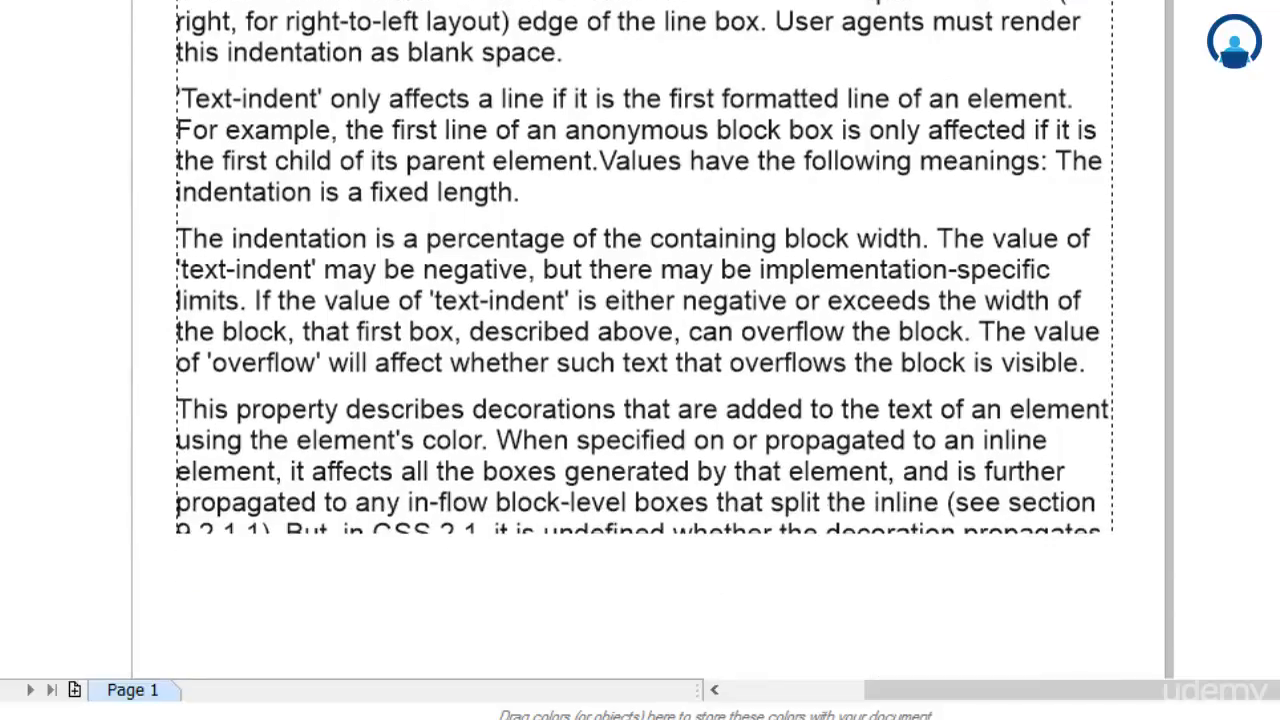
{"action": "scroll", "coordinate": [644, 340], "scroll_direction": "down", "scroll_amount": 2}
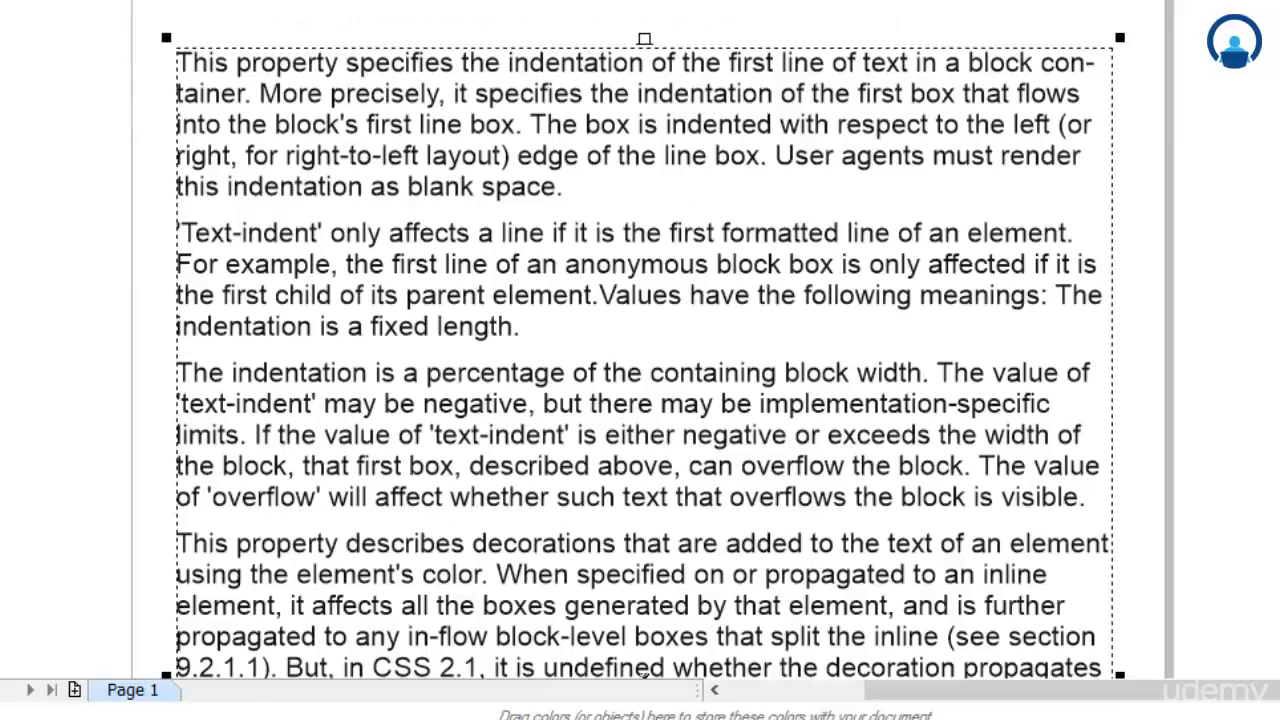
{"action": "scroll", "coordinate": [644, 340], "scroll_direction": "down", "scroll_amount": 1}
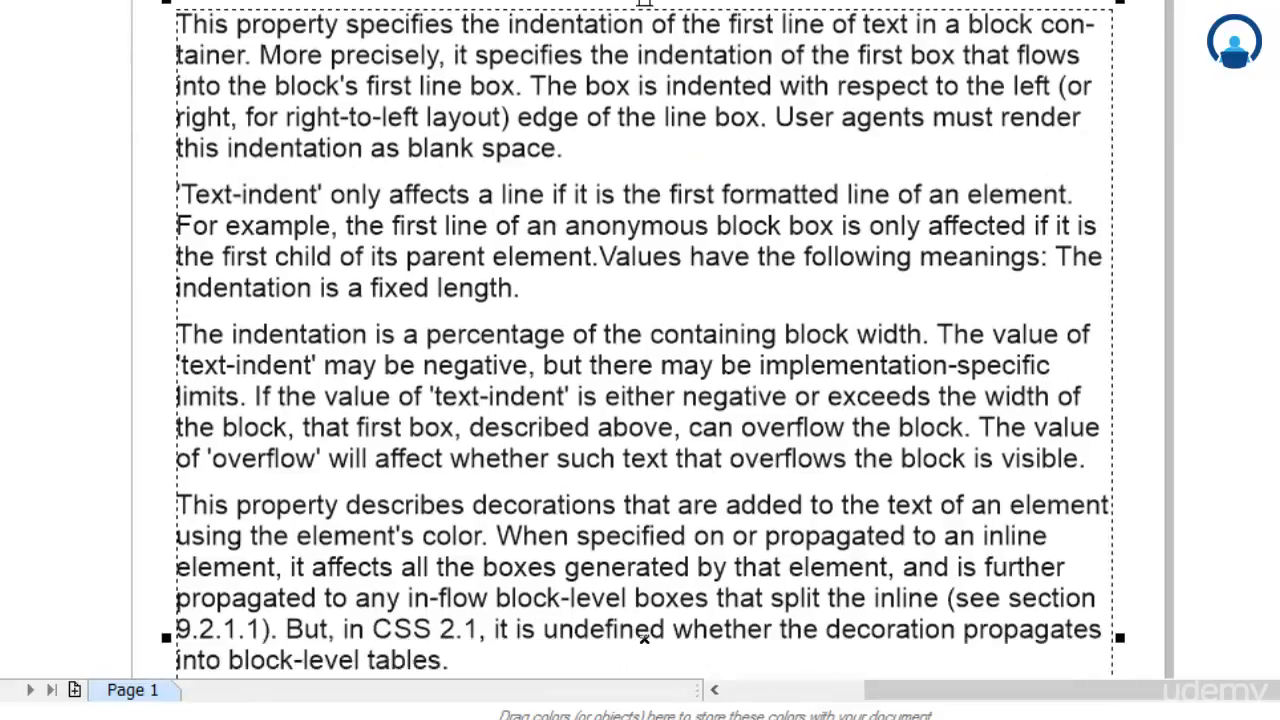
{"action": "right_click", "coordinate": [644, 636]}
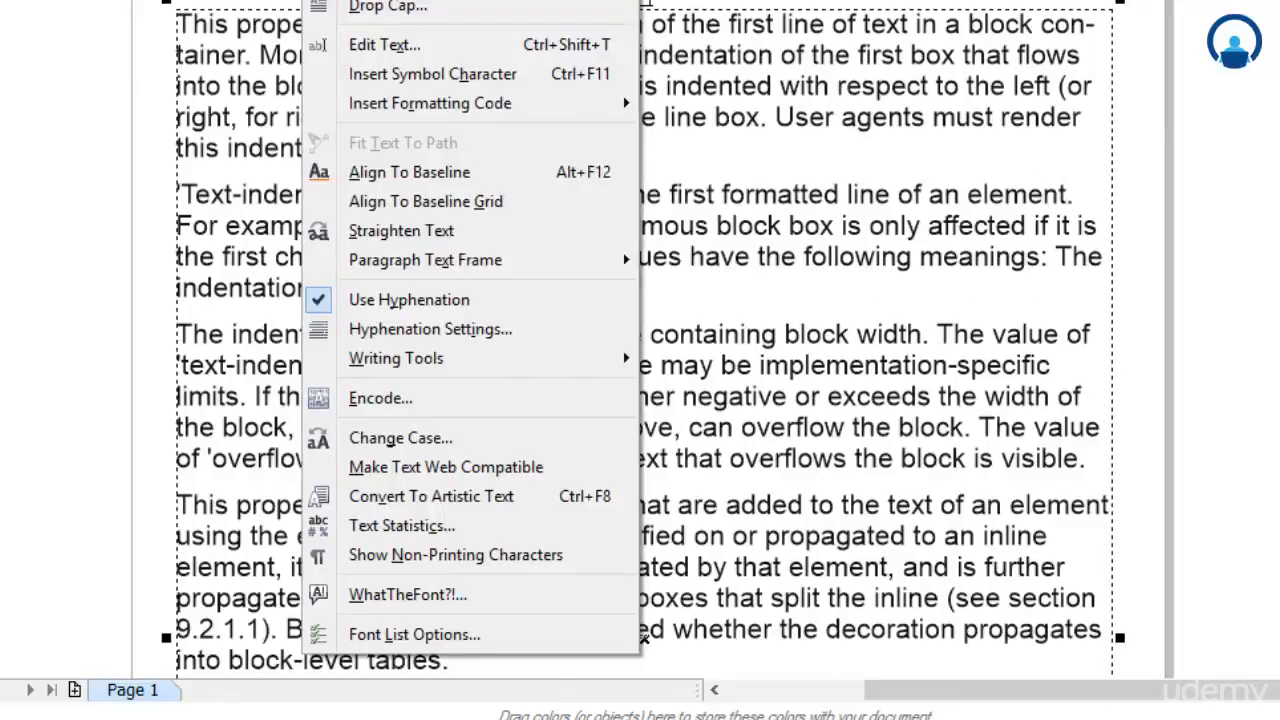
{"action": "left_click", "coordinate": [330, 300]}
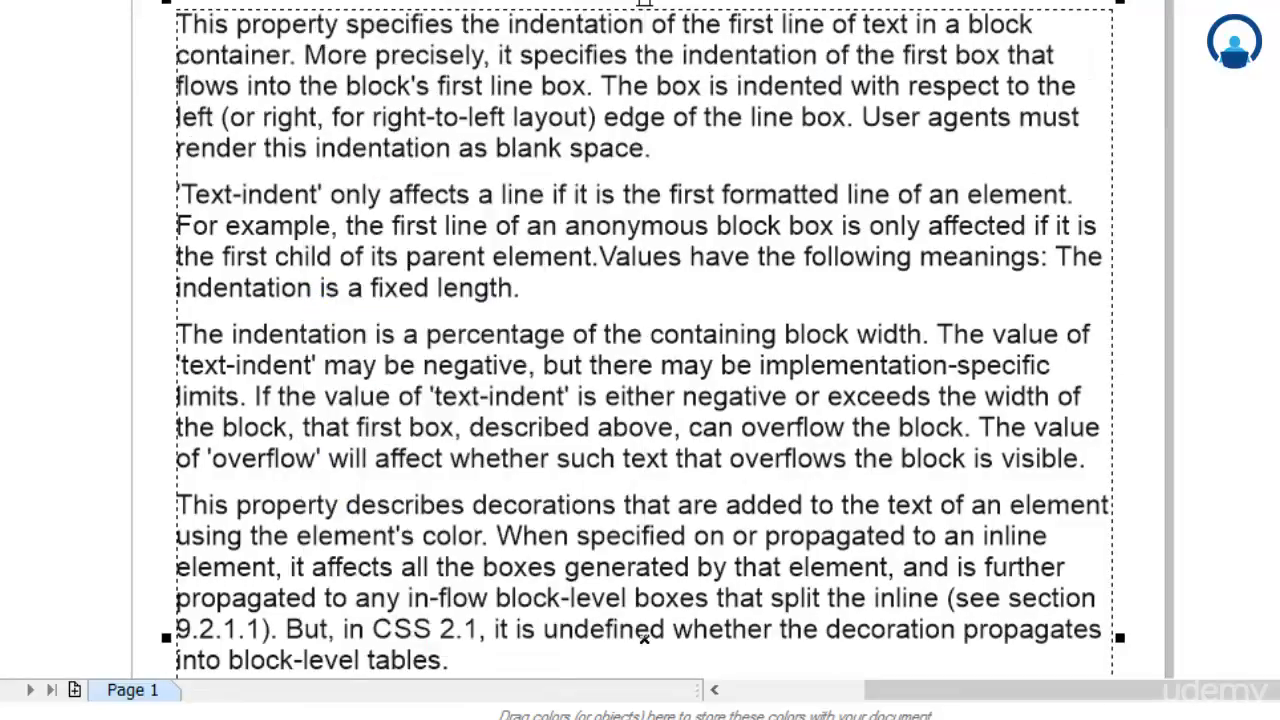
Enable automatic hyphenation of the paragraph text through the Hyphenation Settings and apply it.
{"action": "right_click", "coordinate": [644, 636]}
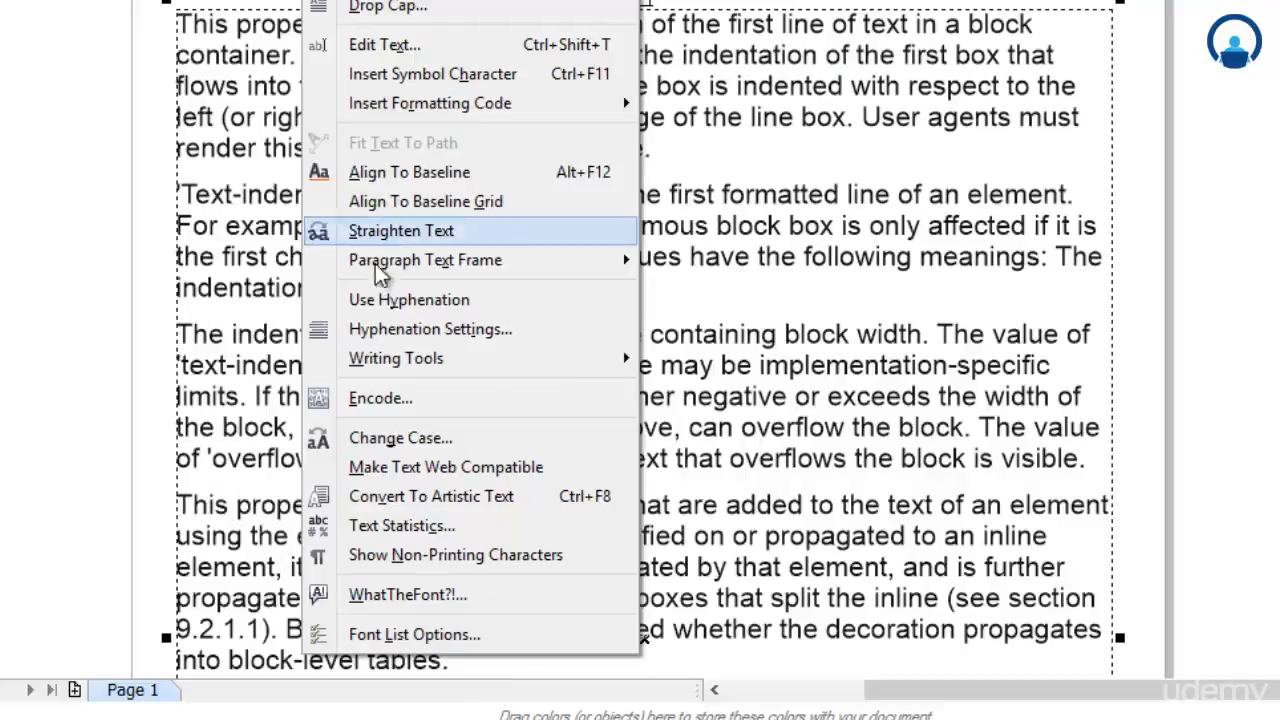
{"action": "left_click", "coordinate": [385, 330]}
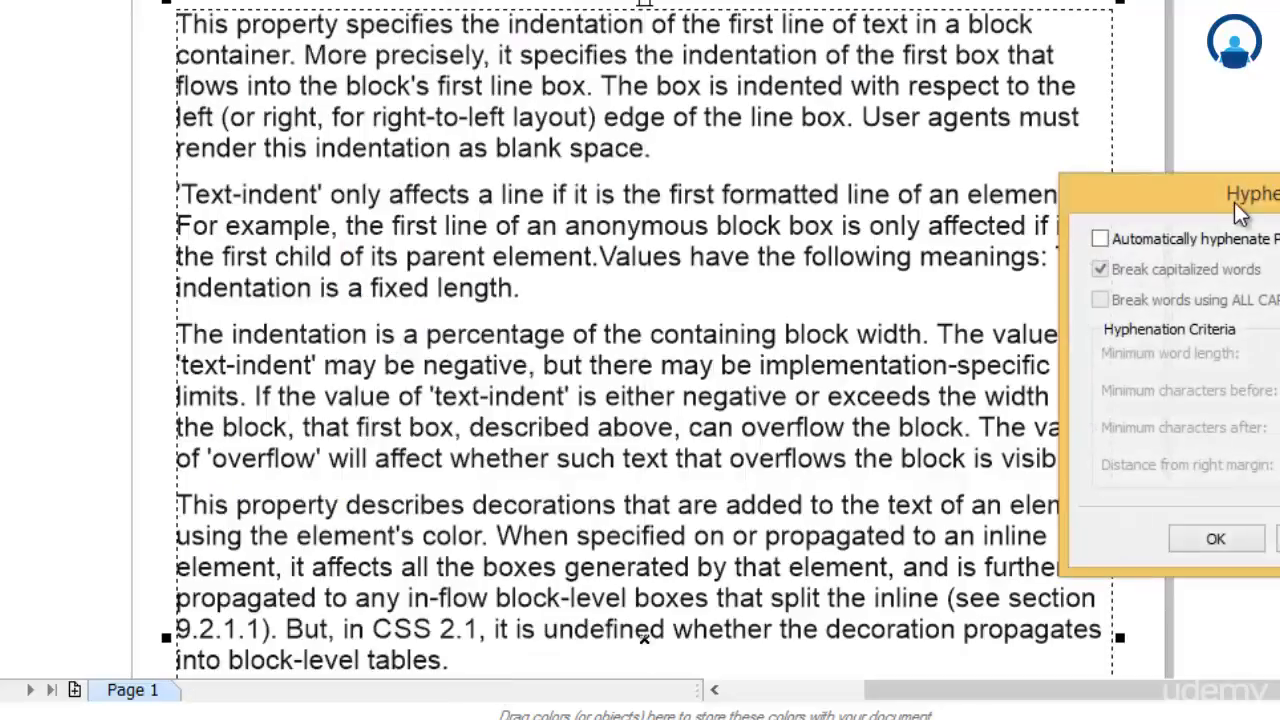
{"action": "left_click_drag", "start_coordinate": [1237, 194], "coordinate": [1268, 205]}
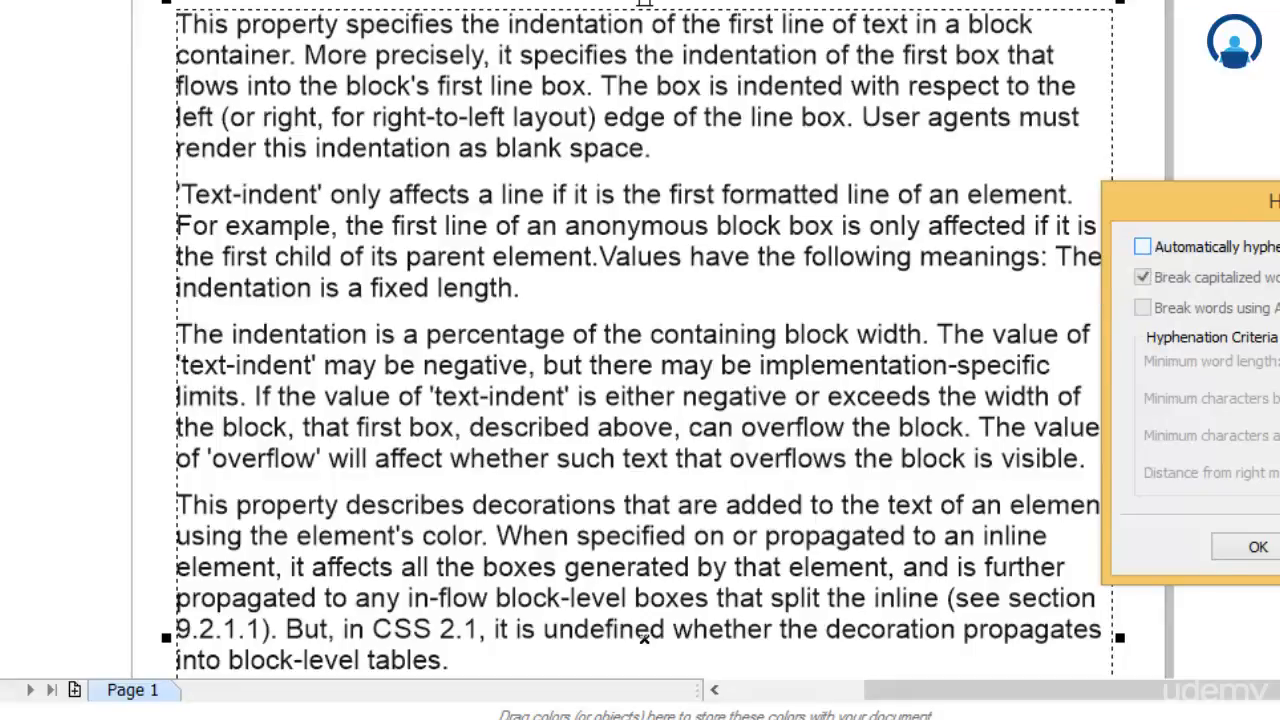
{"action": "left_click", "coordinate": [1142, 247]}
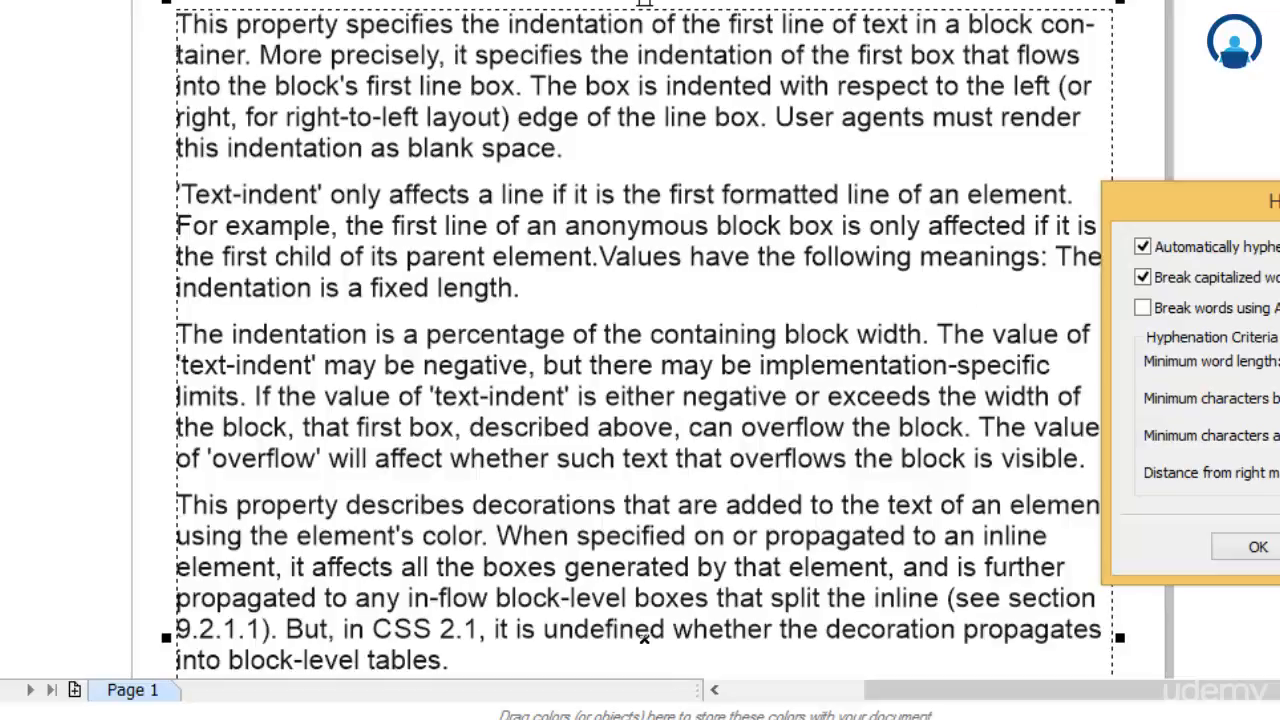
{"action": "key", "text": "Return"}
Disable Break capitalized words in the paragraph text's Hyphenation Settings and accept the change.
{"action": "scroll", "coordinate": [644, 340], "scroll_direction": "down", "scroll_amount": 5}
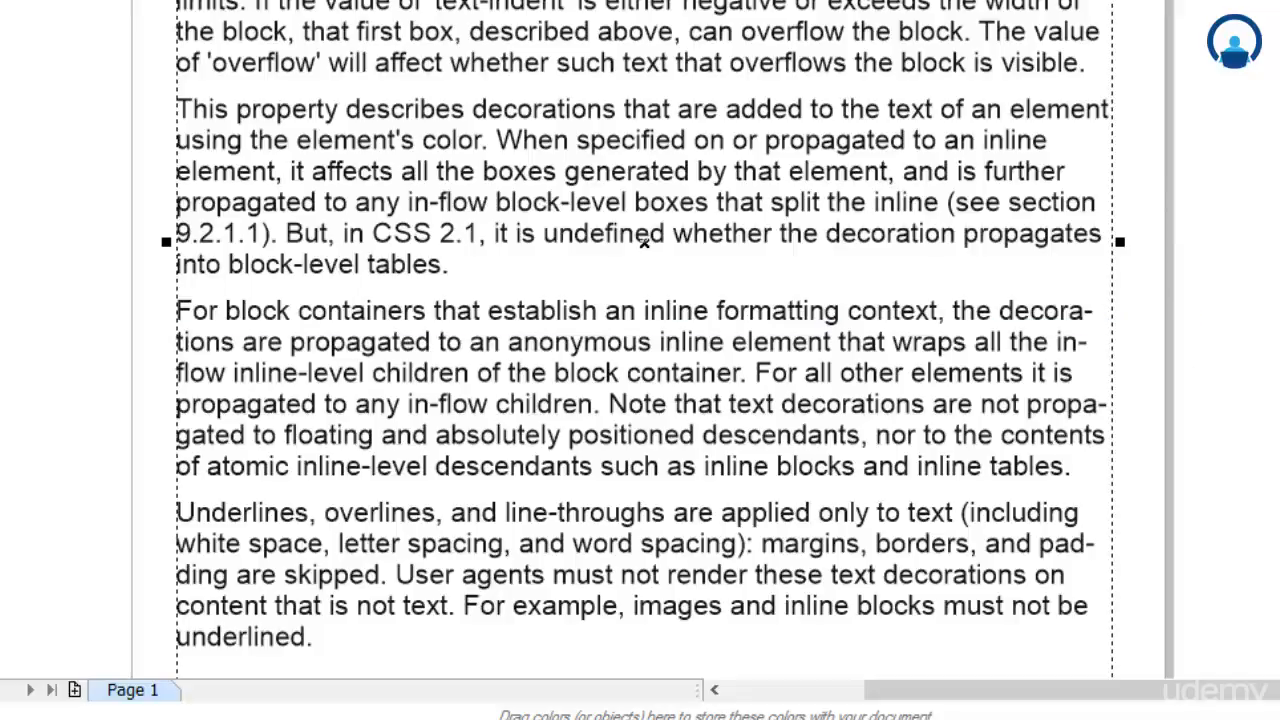
{"action": "scroll", "coordinate": [644, 325], "scroll_direction": "down", "scroll_amount": 1}
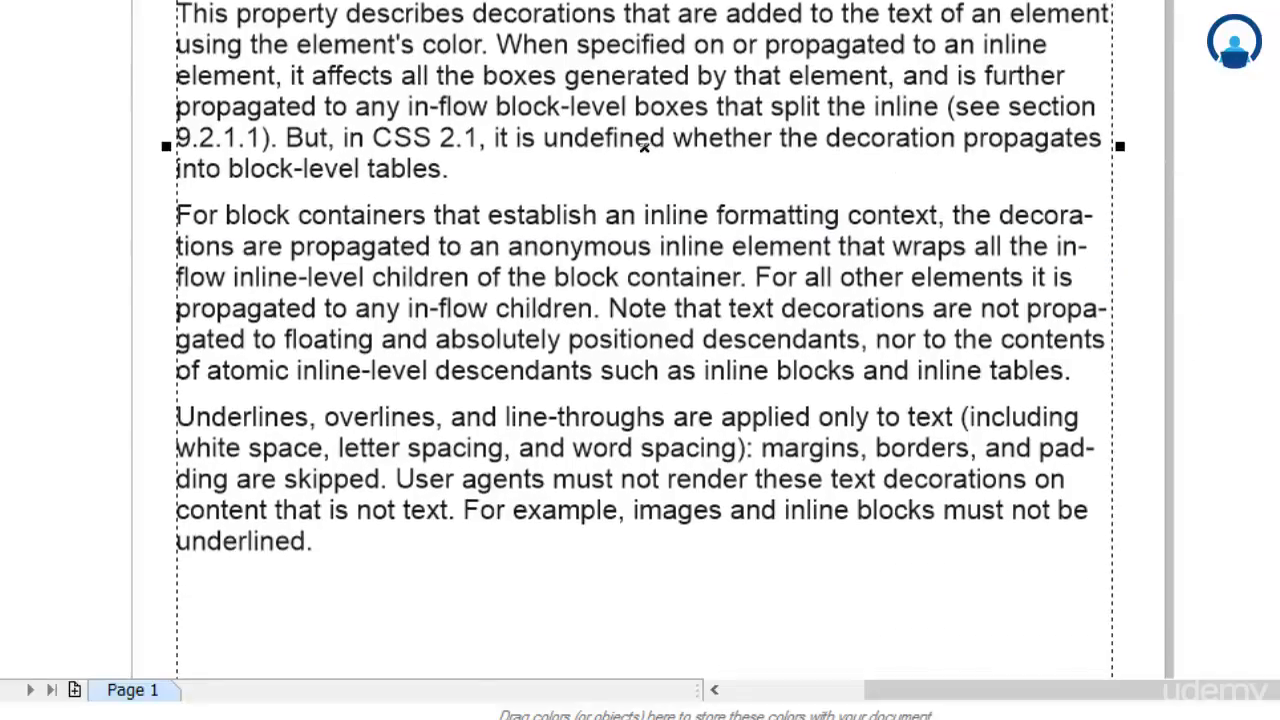
{"action": "scroll", "coordinate": [645, 146], "scroll_direction": "up", "scroll_amount": 4}
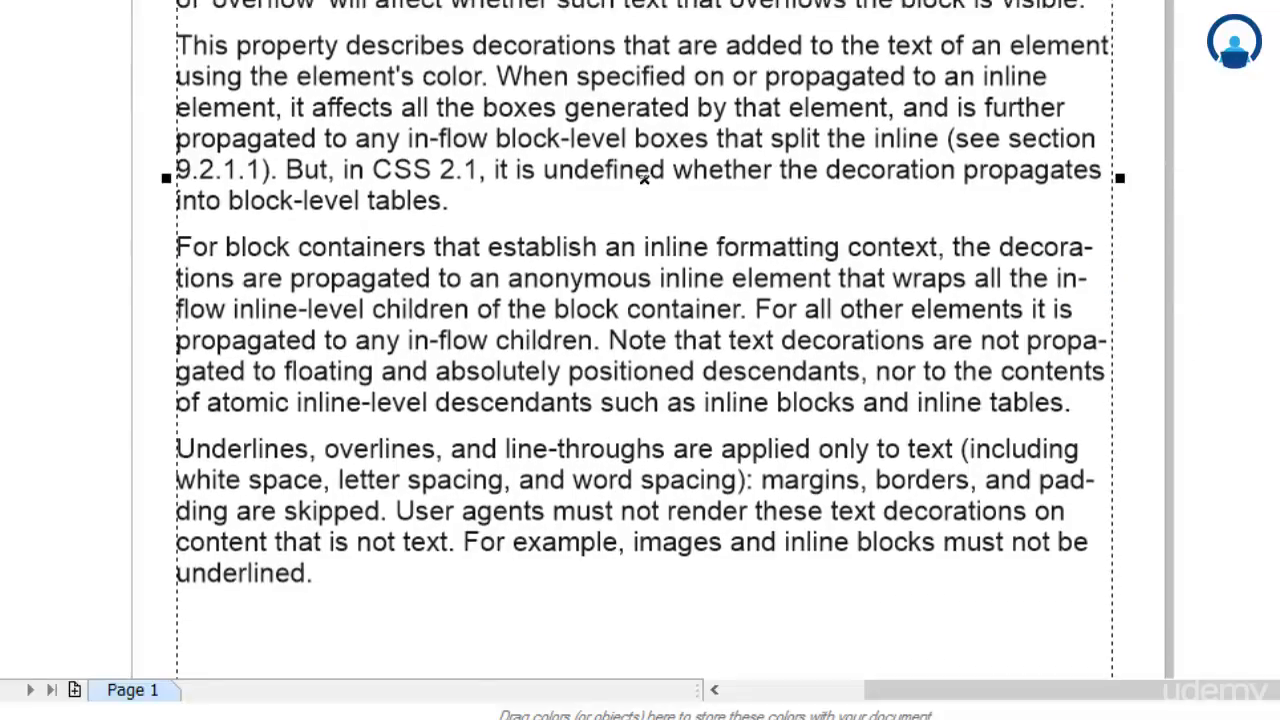
{"action": "scroll", "coordinate": [645, 655], "scroll_direction": "up", "scroll_amount": 1}
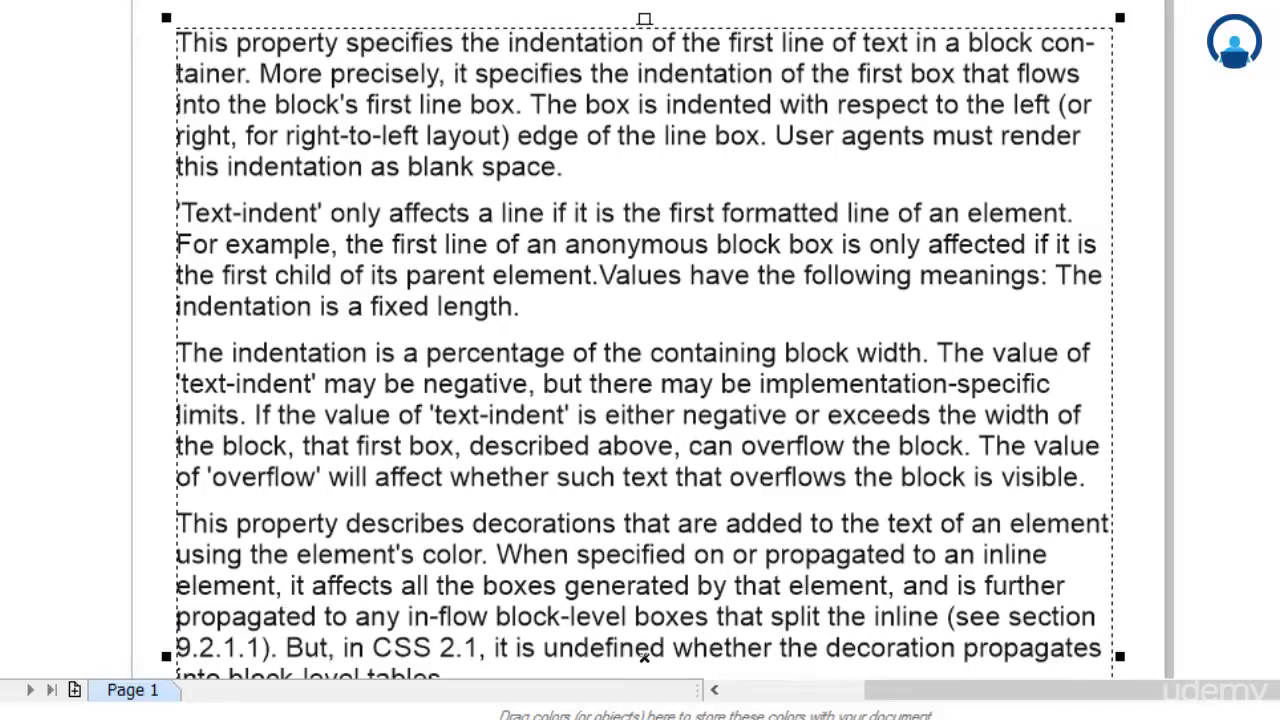
{"action": "right_click", "coordinate": [645, 655]}
{"action": "left_click", "coordinate": [349, 248]}
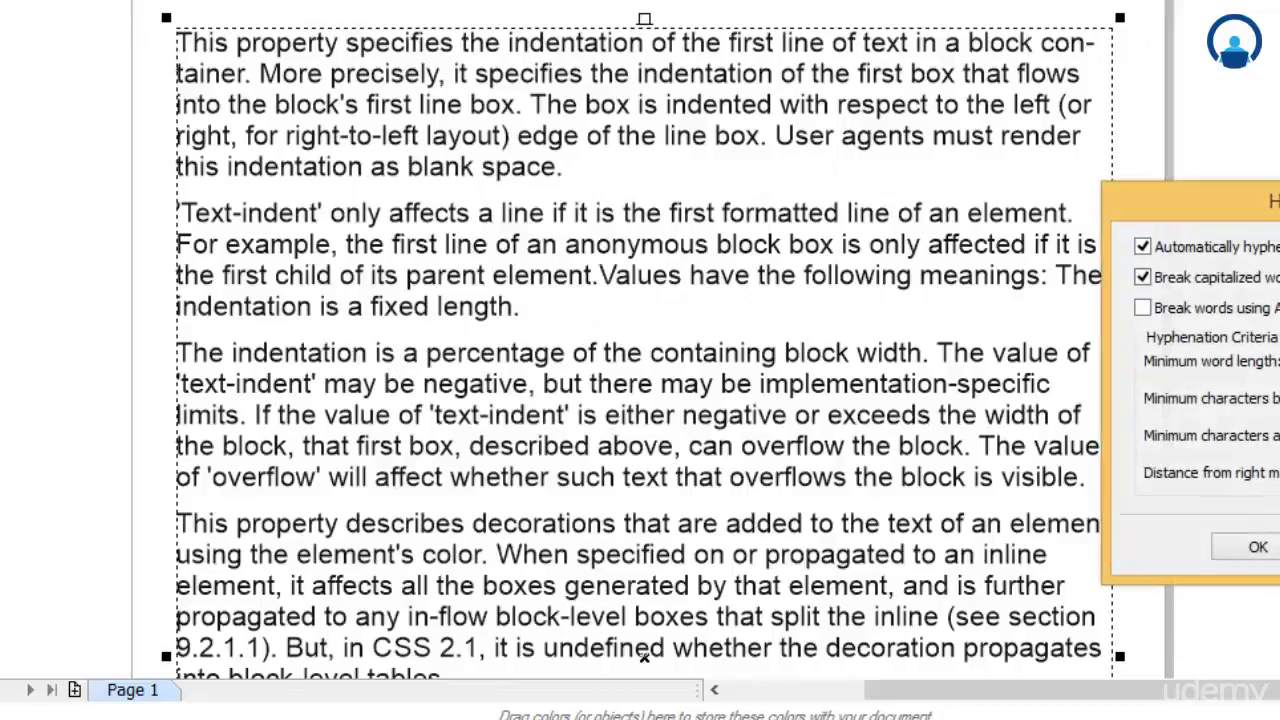
{"action": "left_click_drag", "start_coordinate": [1274, 201], "coordinate": [1256, 128]}
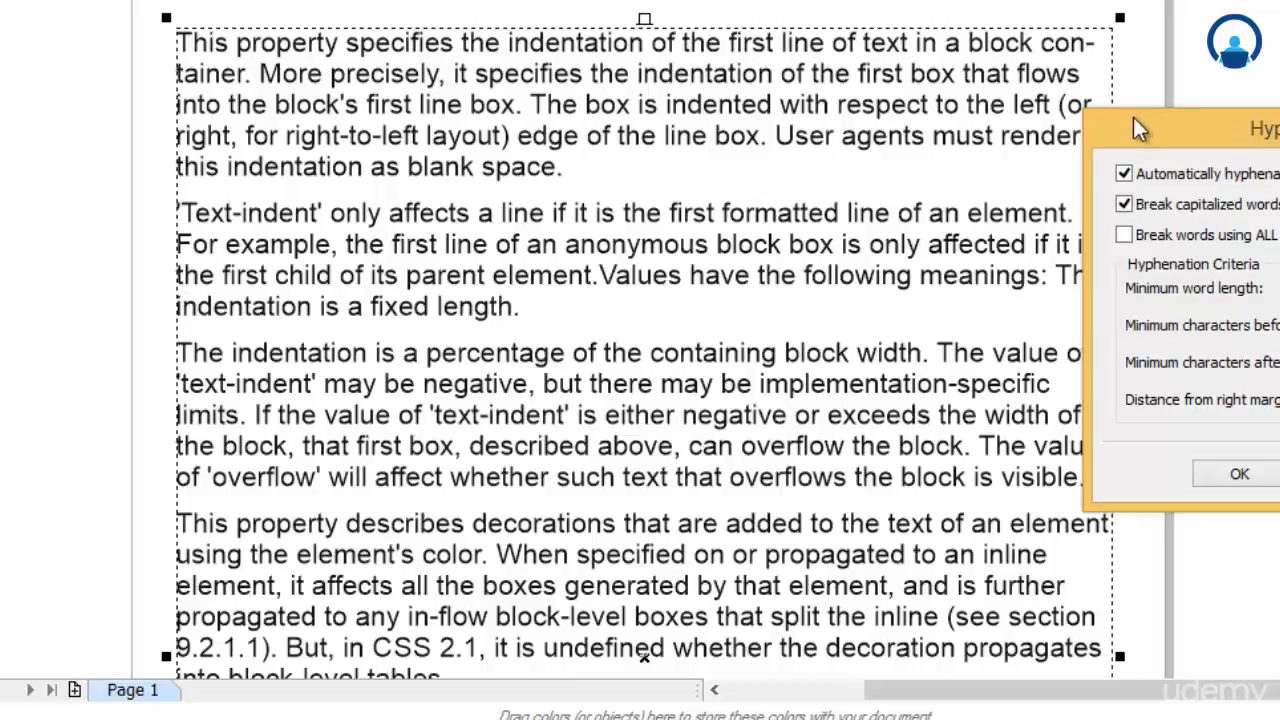
{"action": "left_click_drag", "start_coordinate": [1143, 128], "coordinate": [1092, 117]}
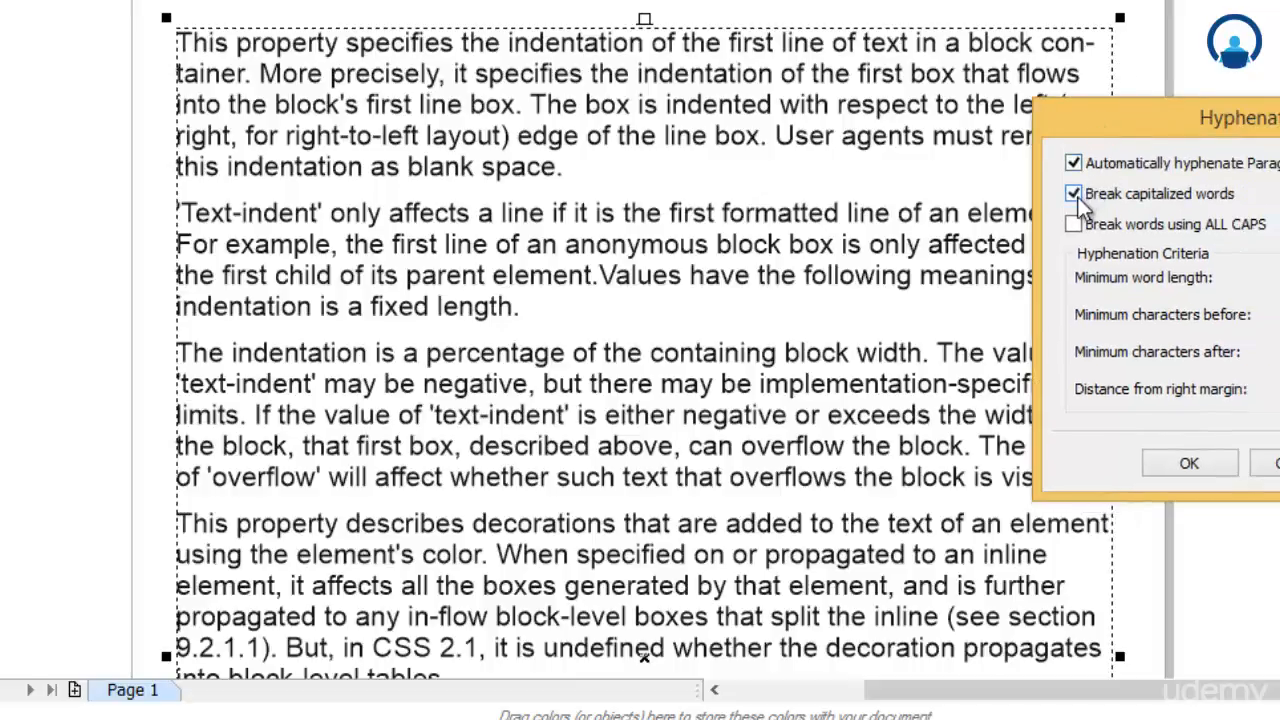
{"action": "left_click_drag", "start_coordinate": [1105, 116], "coordinate": [1089, 152]}
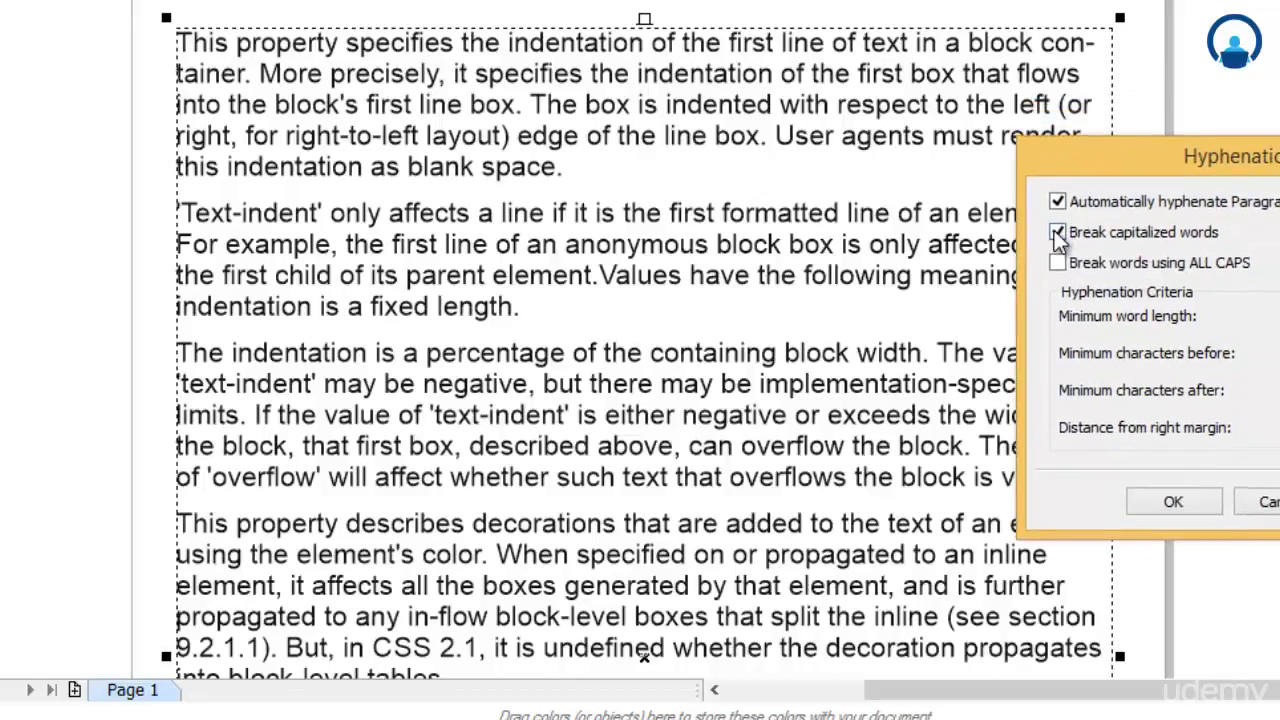
{"action": "left_click", "coordinate": [1056, 232]}
{"action": "left_click", "coordinate": [1165, 504]}
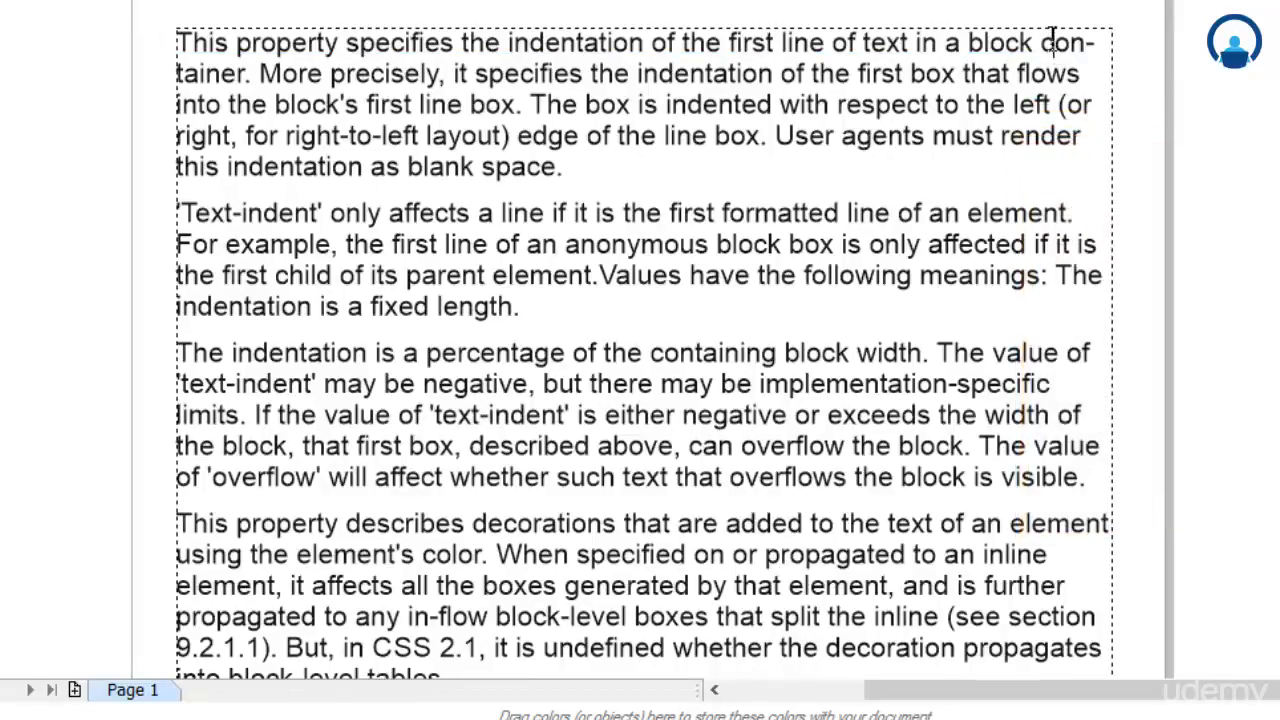
Capitalize the first letter of "container" at the end of the first line, making it "Container".
{"action": "left_click_drag", "start_coordinate": [1045, 40], "coordinate": [1060, 44]}
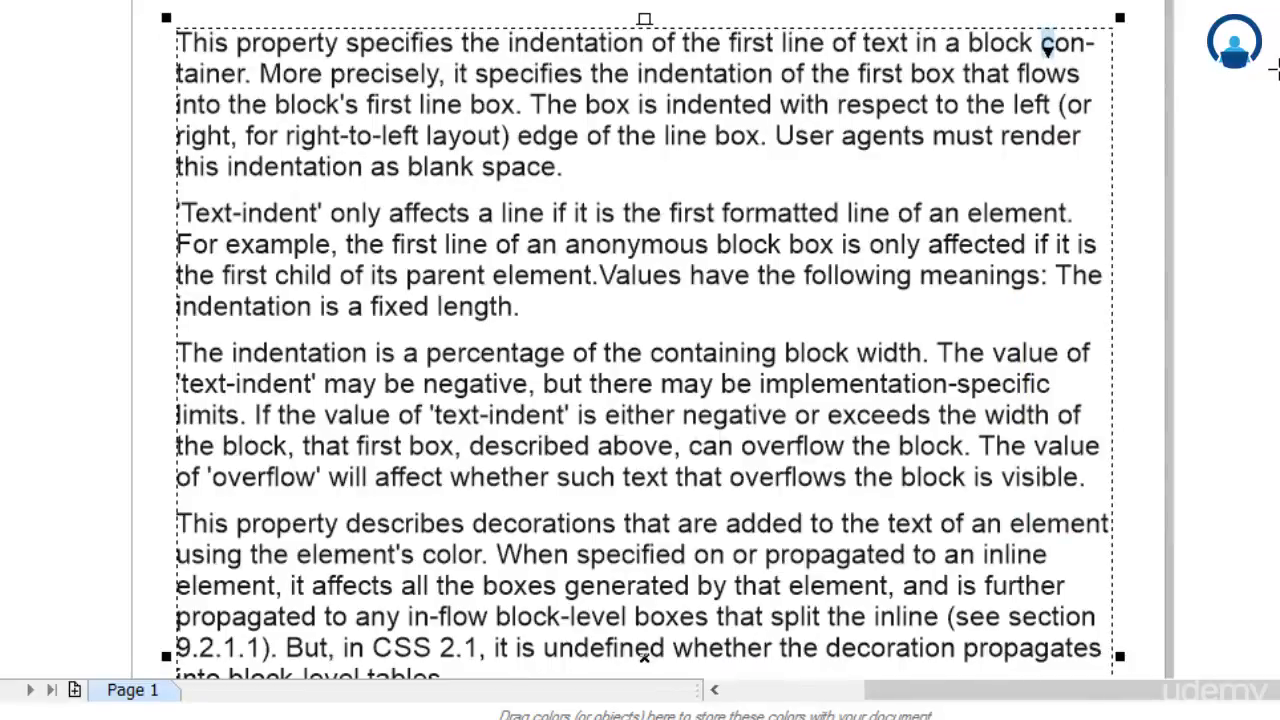
{"action": "key", "text": "Right"}
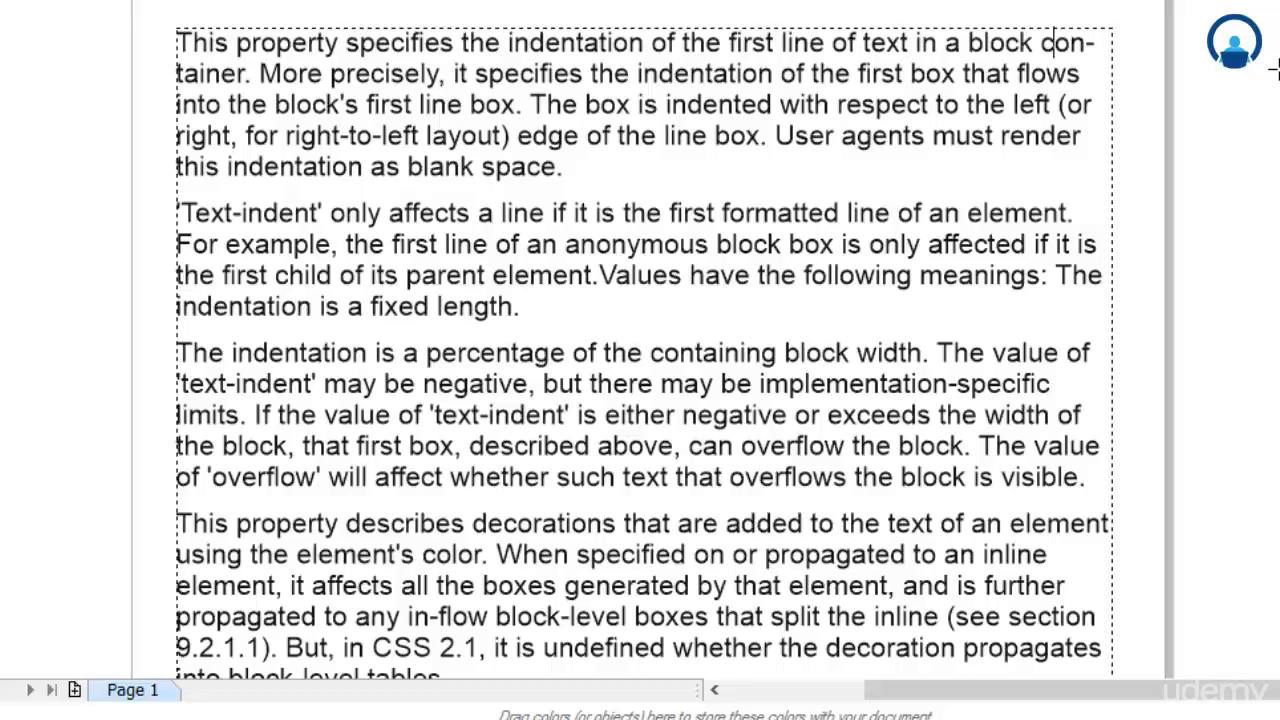
{"action": "key", "text": "BackSpace"}
{"action": "type", "text": "C"}
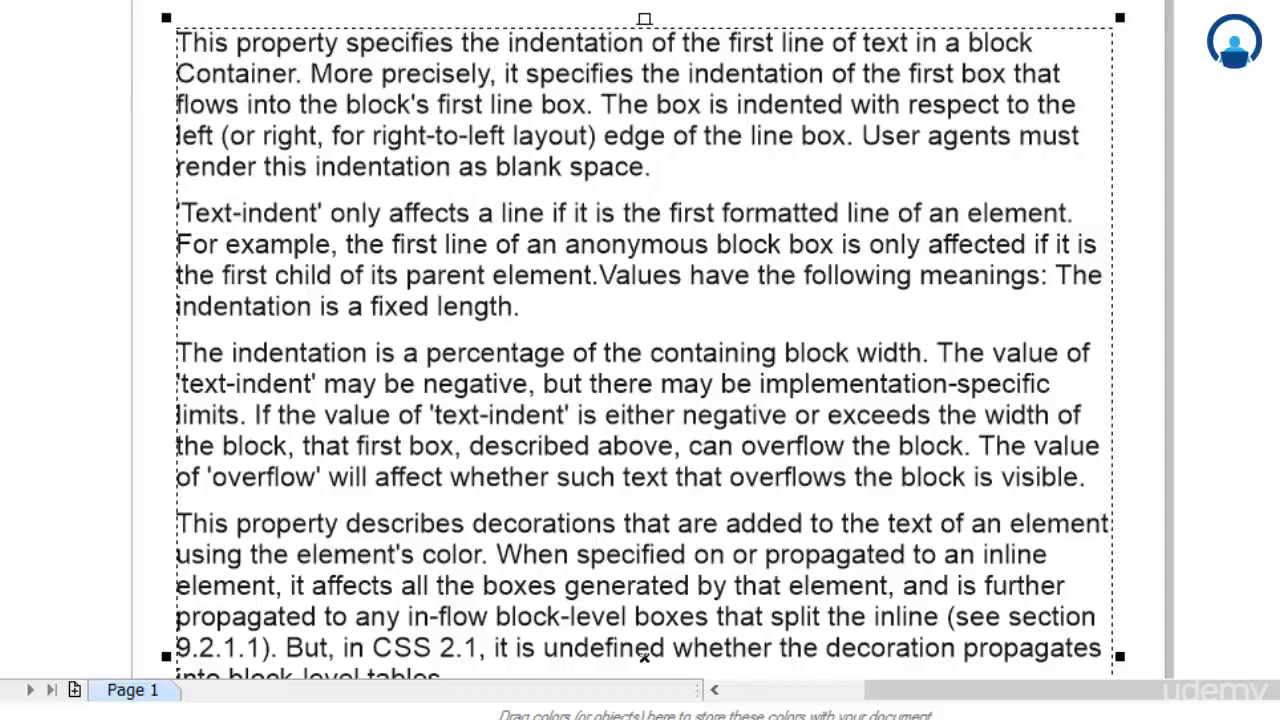
Enable Break capitalized words in the Hyphenation Settings of the paragraph text containing "Container".
{"action": "right_click", "coordinate": [304, 46]}
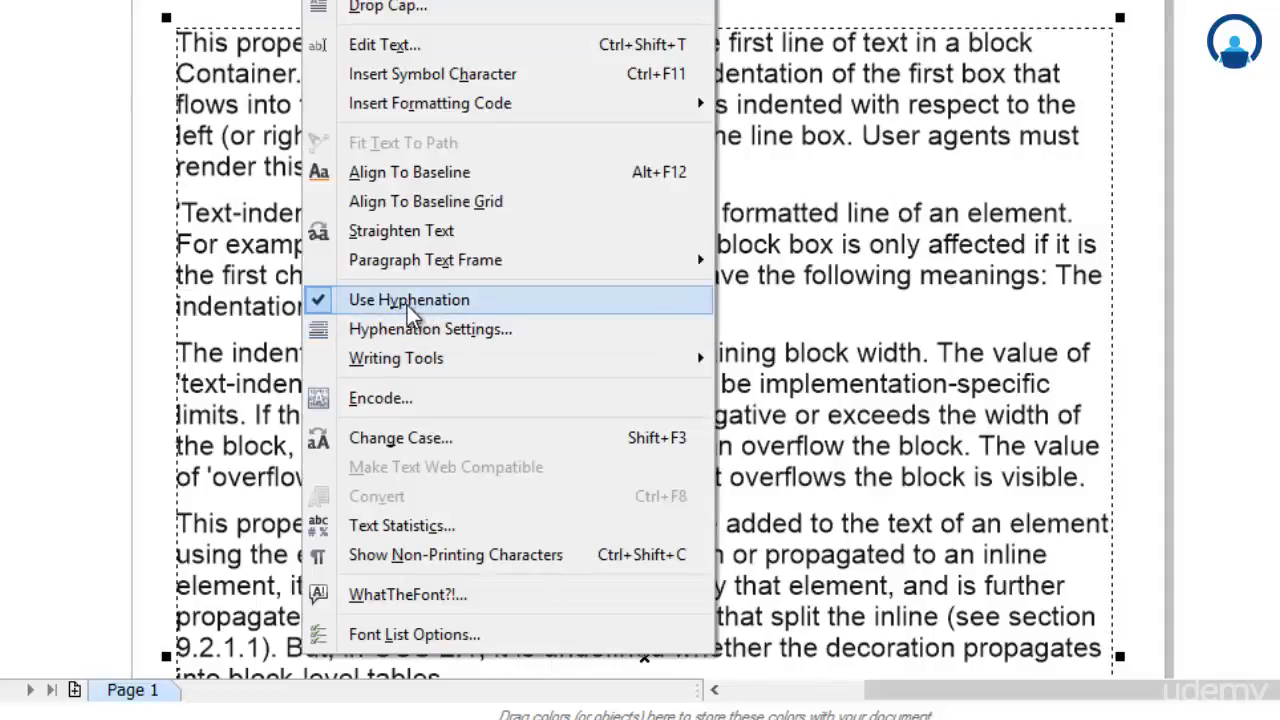
{"action": "left_click", "coordinate": [1044, 41]}
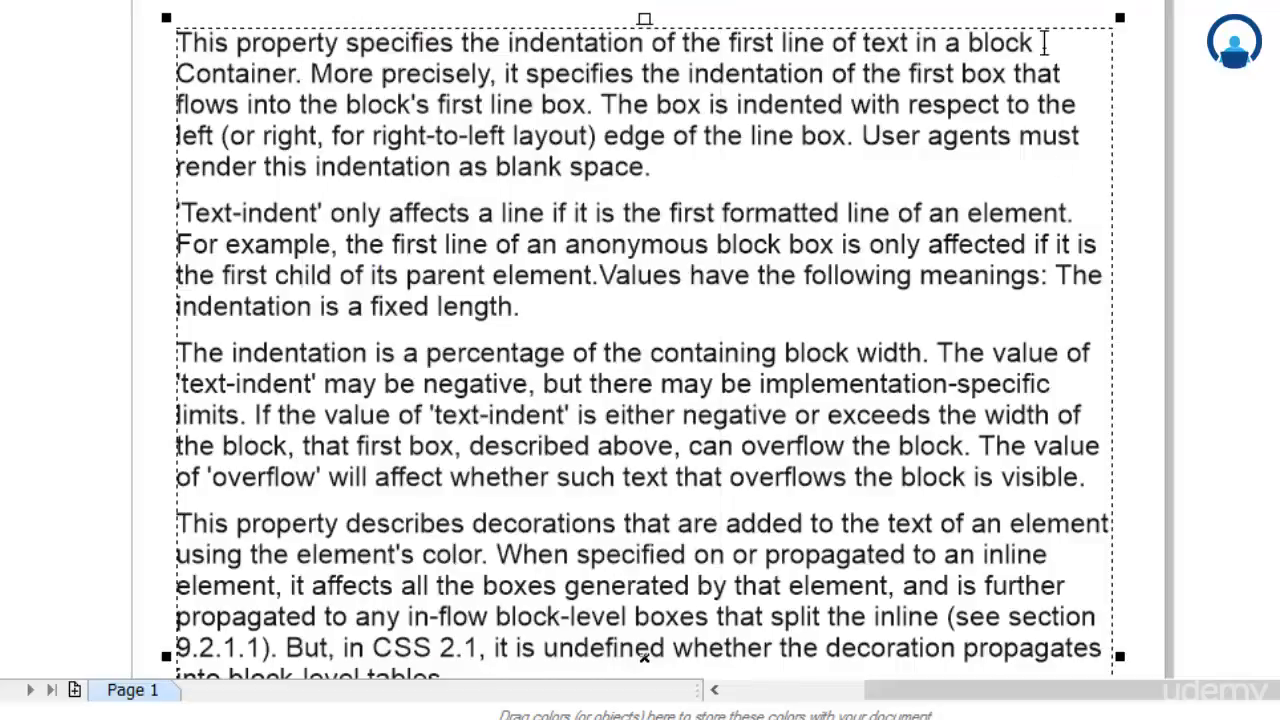
{"action": "left_click_drag", "start_coordinate": [198, 73], "coordinate": [176, 74]}
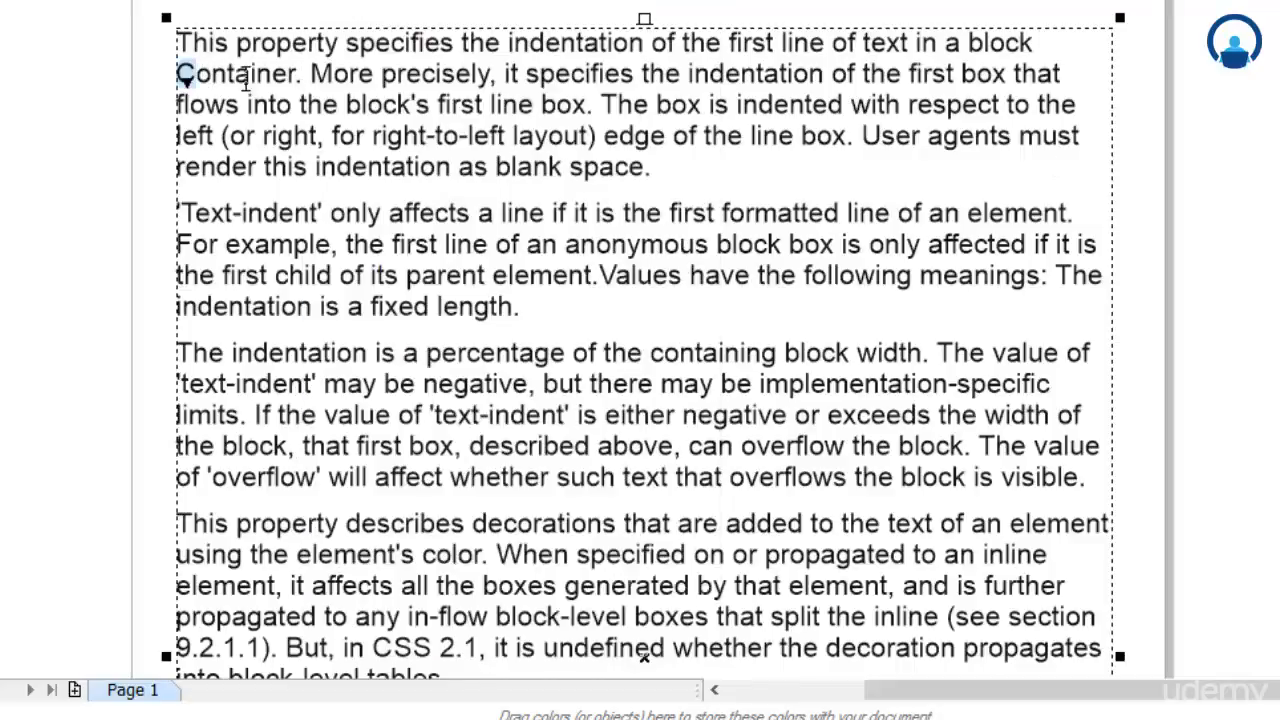
{"action": "right_click", "coordinate": [325, 106]}
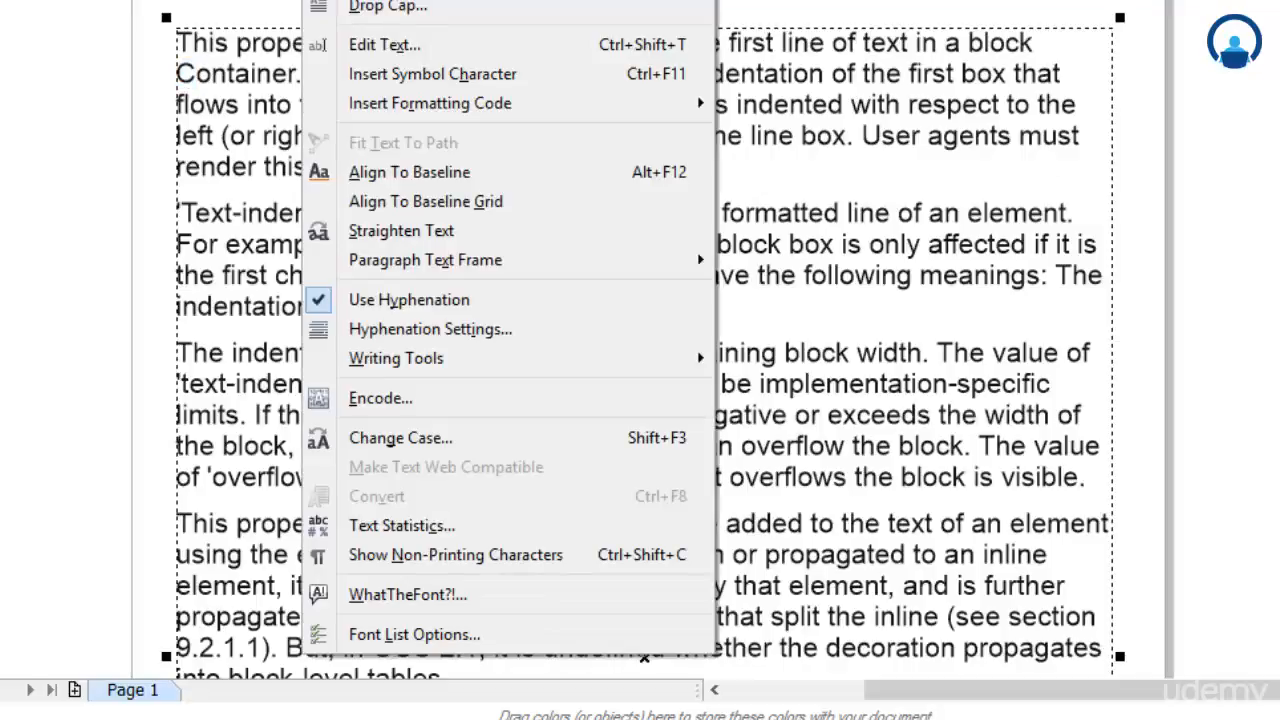
{"action": "left_click", "coordinate": [394, 331]}
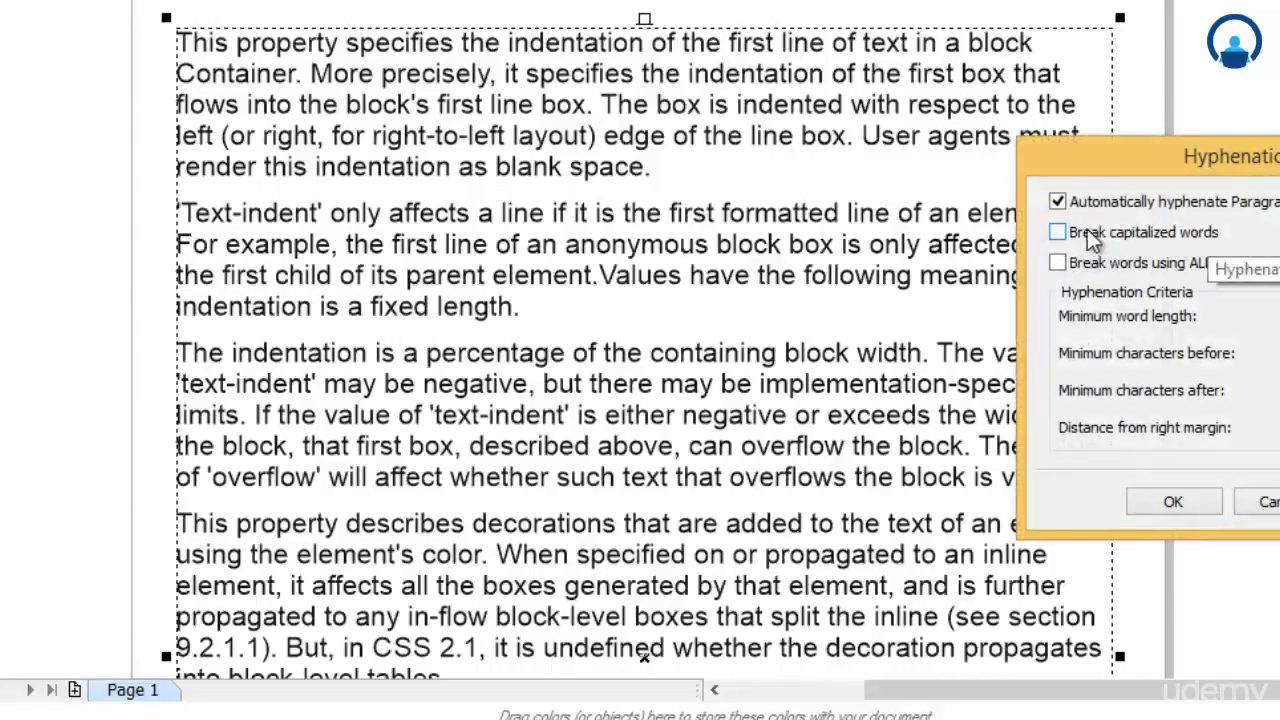
{"action": "left_click", "coordinate": [1058, 231]}
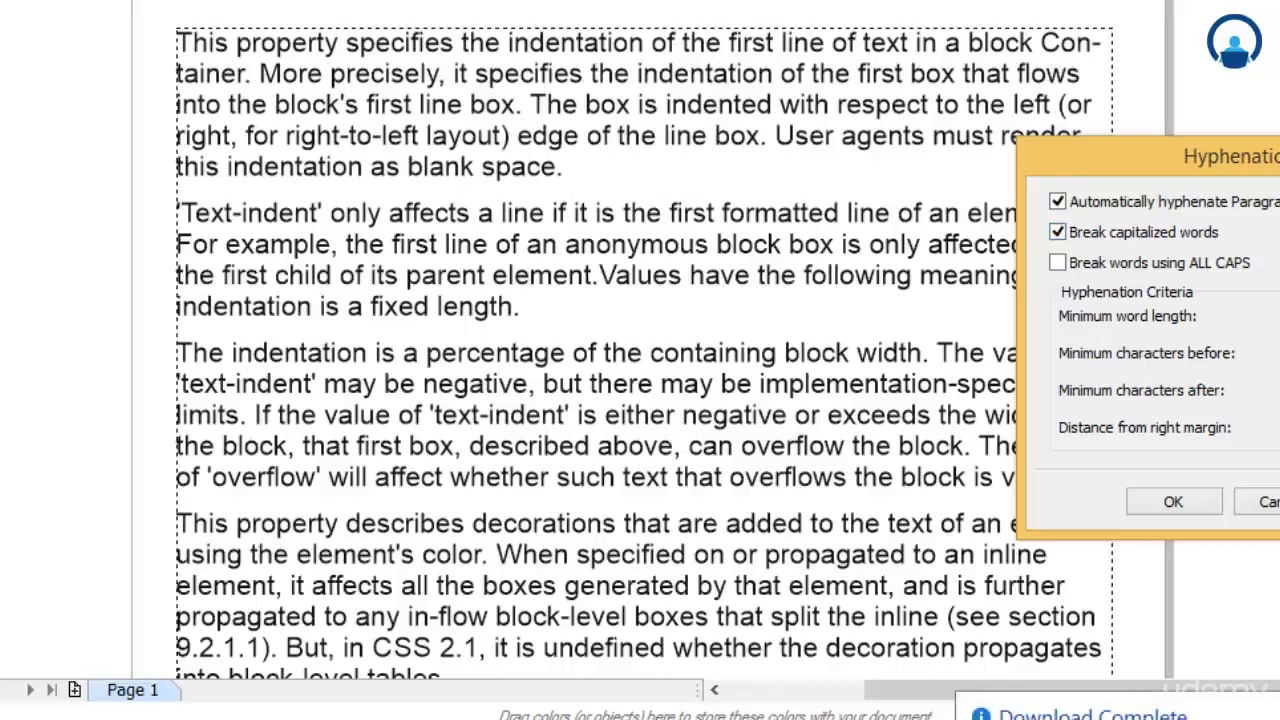
{"action": "left_click", "coordinate": [1277, 714]}
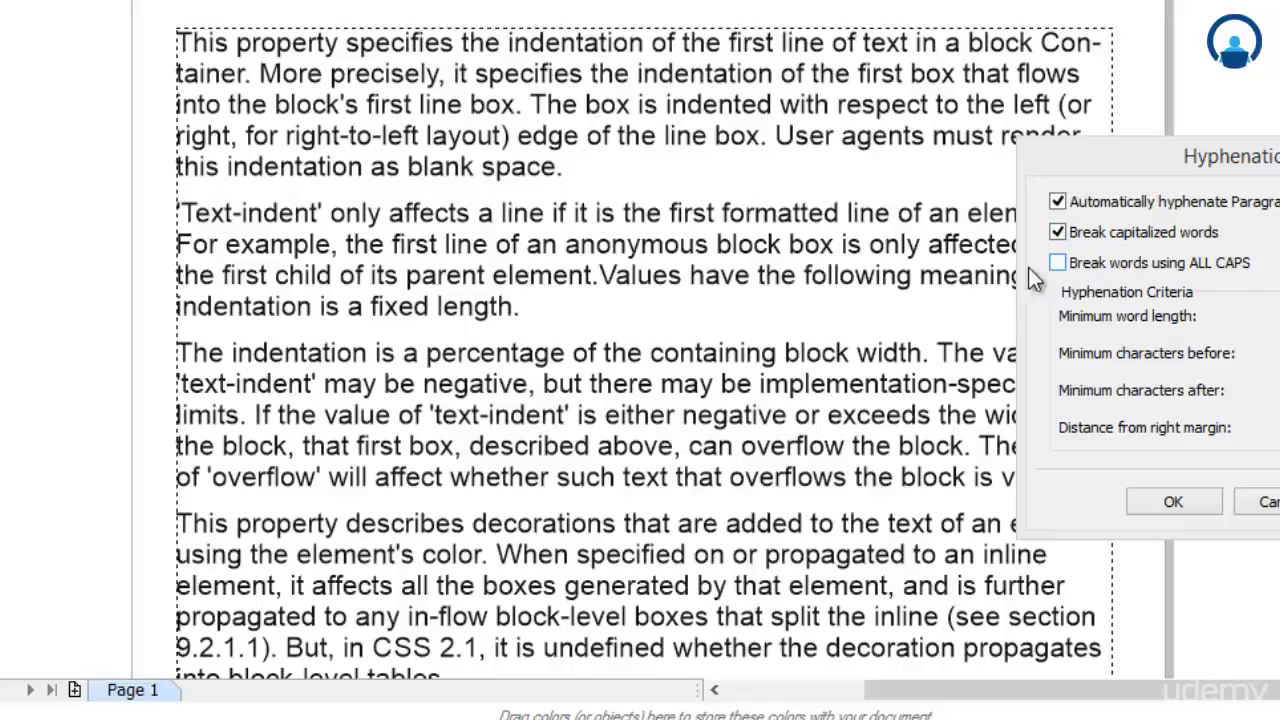
Try Break words using ALL CAPS for the paragraph text and switch it off again.
{"action": "left_click", "coordinate": [1057, 262]}
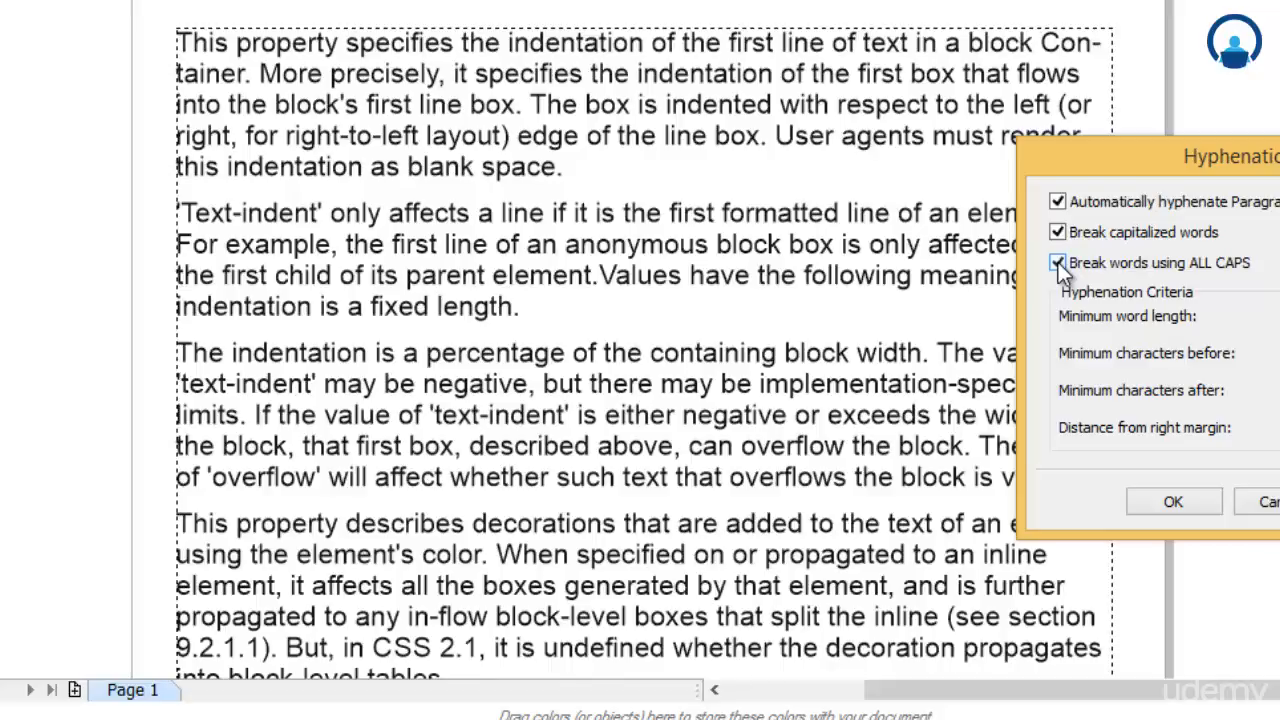
{"action": "left_click", "coordinate": [1058, 262]}
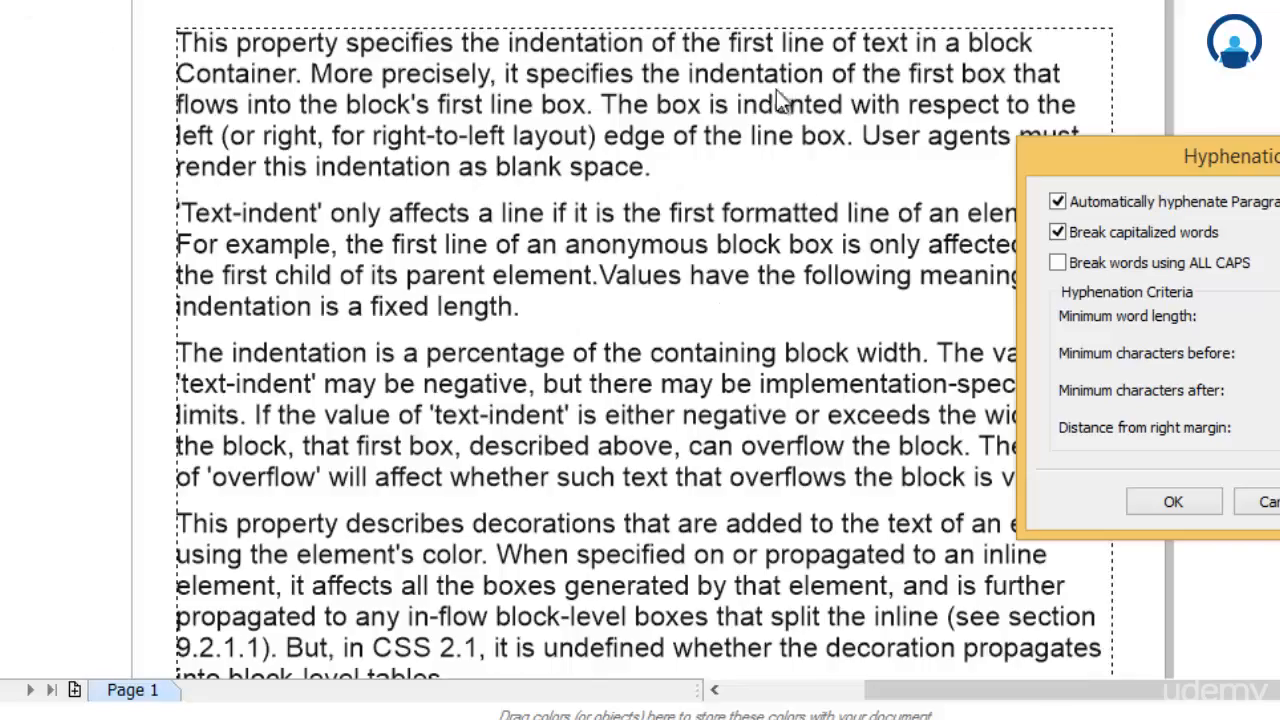
Bring the hyphenation criteria into view and set 0.0 mm distance from right margin, minimum characters after 5 and minimum characters before 2.
{"action": "left_click_drag", "start_coordinate": [1115, 147], "coordinate": [977, 16]}
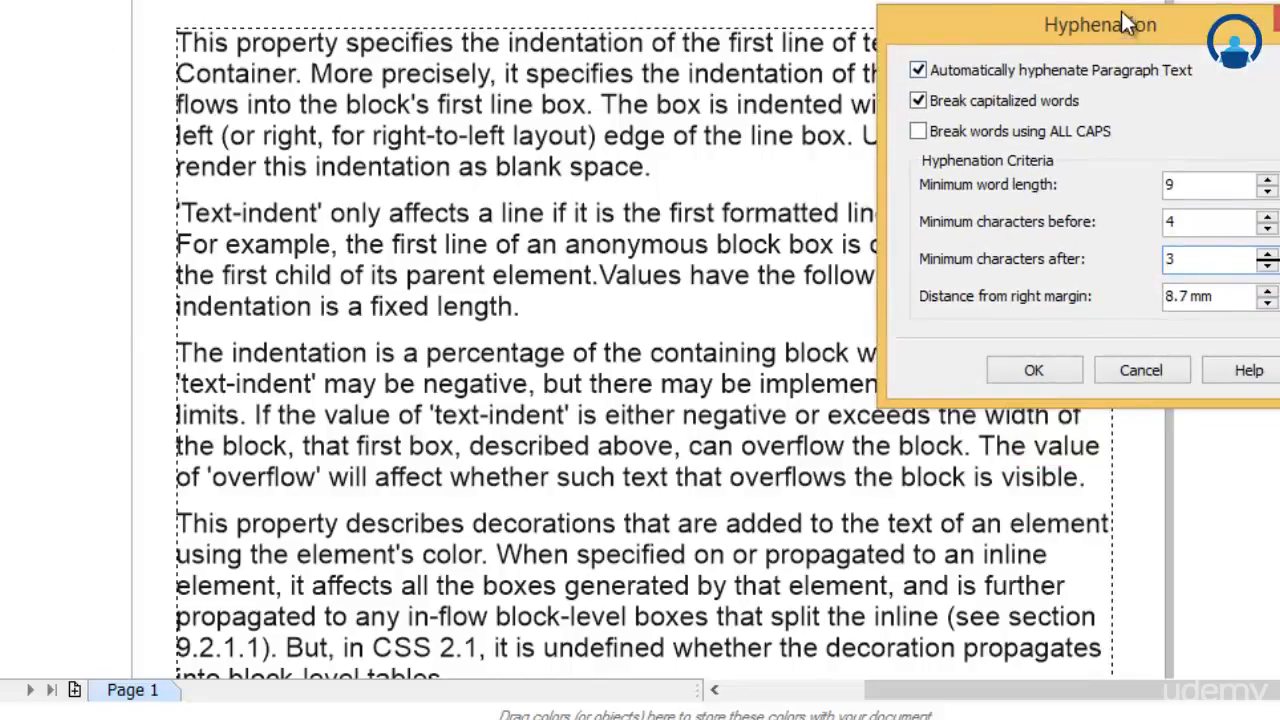
{"action": "left_click_drag", "start_coordinate": [1101, 24], "coordinate": [1097, 164]}
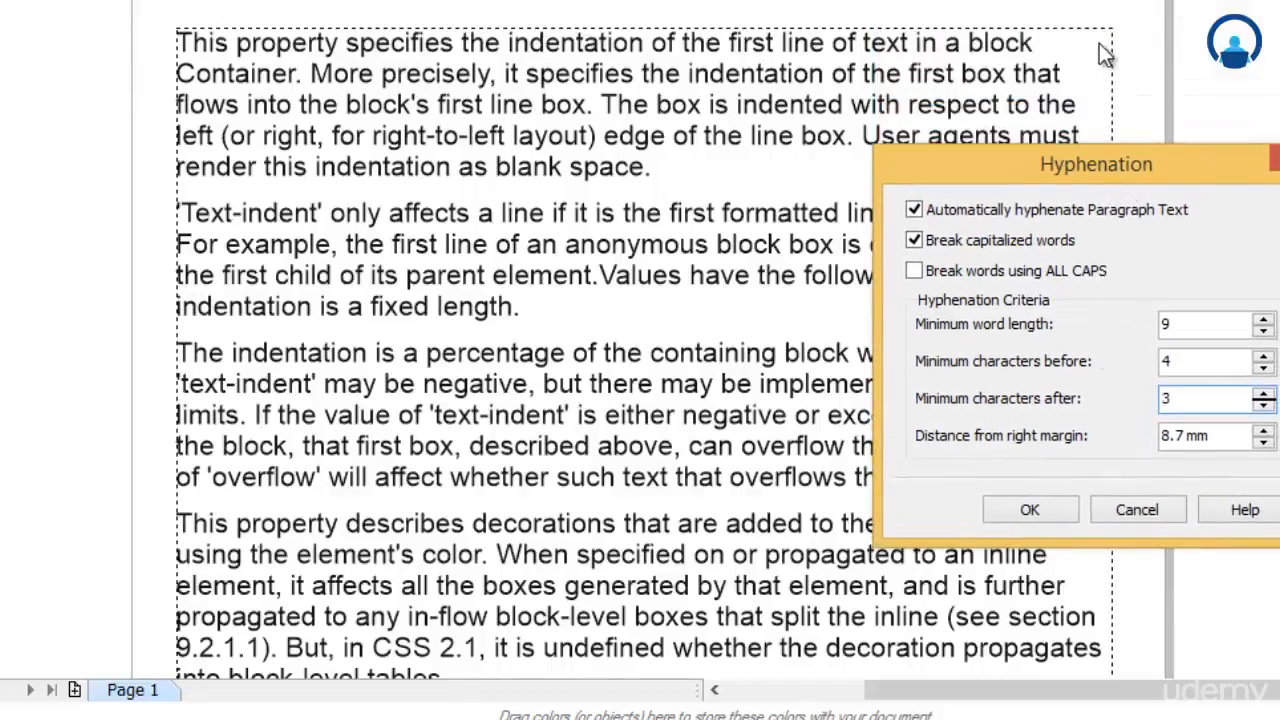
{"action": "left_click", "coordinate": [1266, 442]}
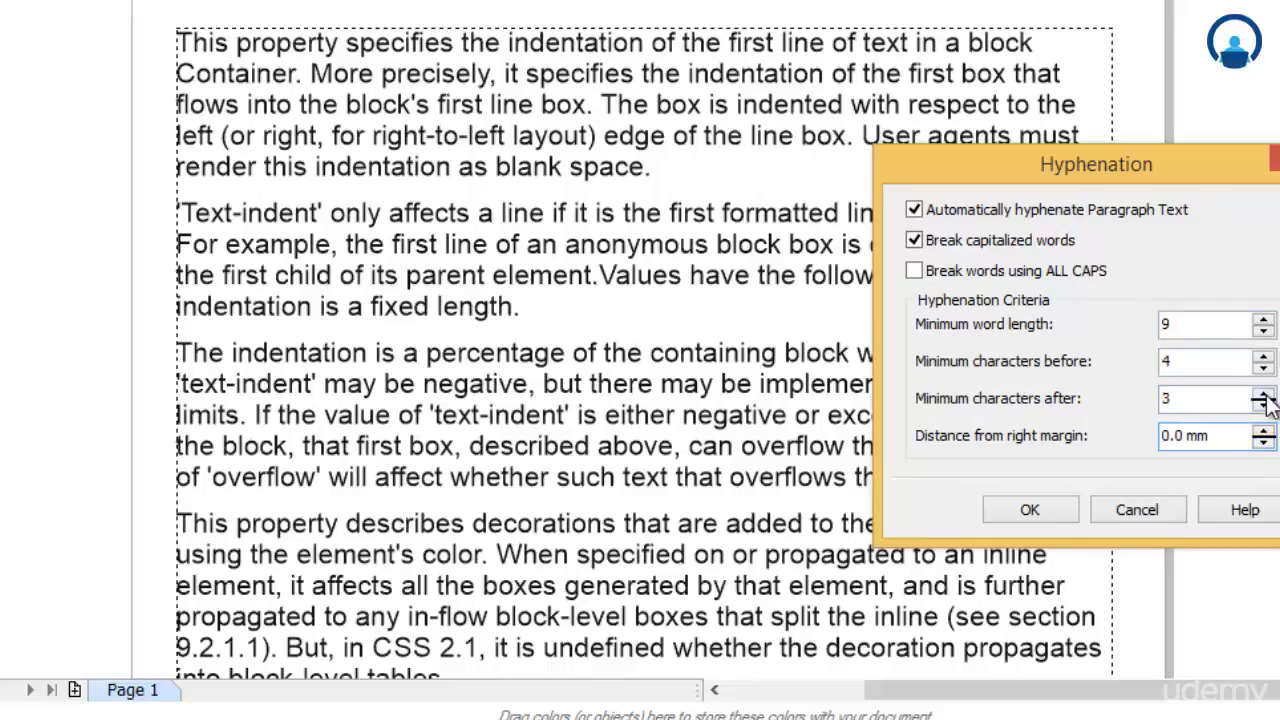
{"action": "left_click", "coordinate": [1264, 393]}
{"action": "left_click", "coordinate": [1264, 393]}
{"action": "left_click", "coordinate": [1264, 367]}
{"action": "left_click", "coordinate": [1264, 367]}
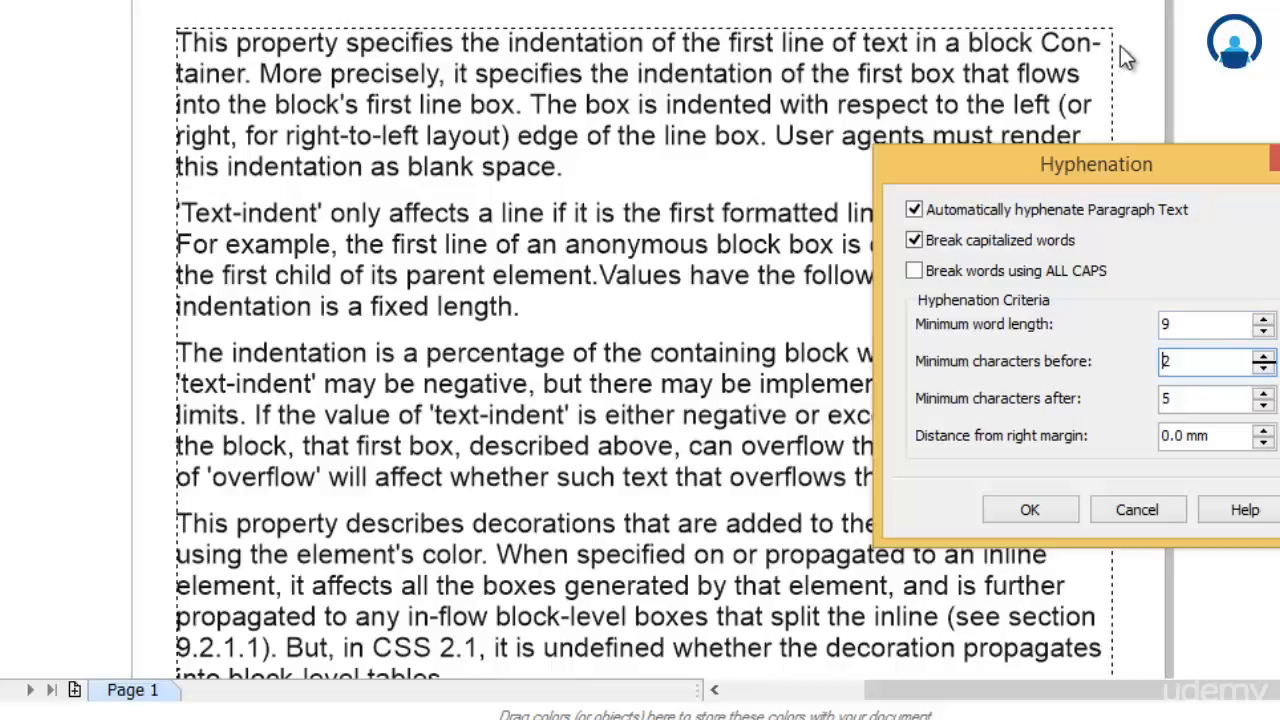
Try larger distances from the right margin, up to 15.0 mm, and settle on 8.0 mm.
{"action": "left_click", "coordinate": [1265, 431]}
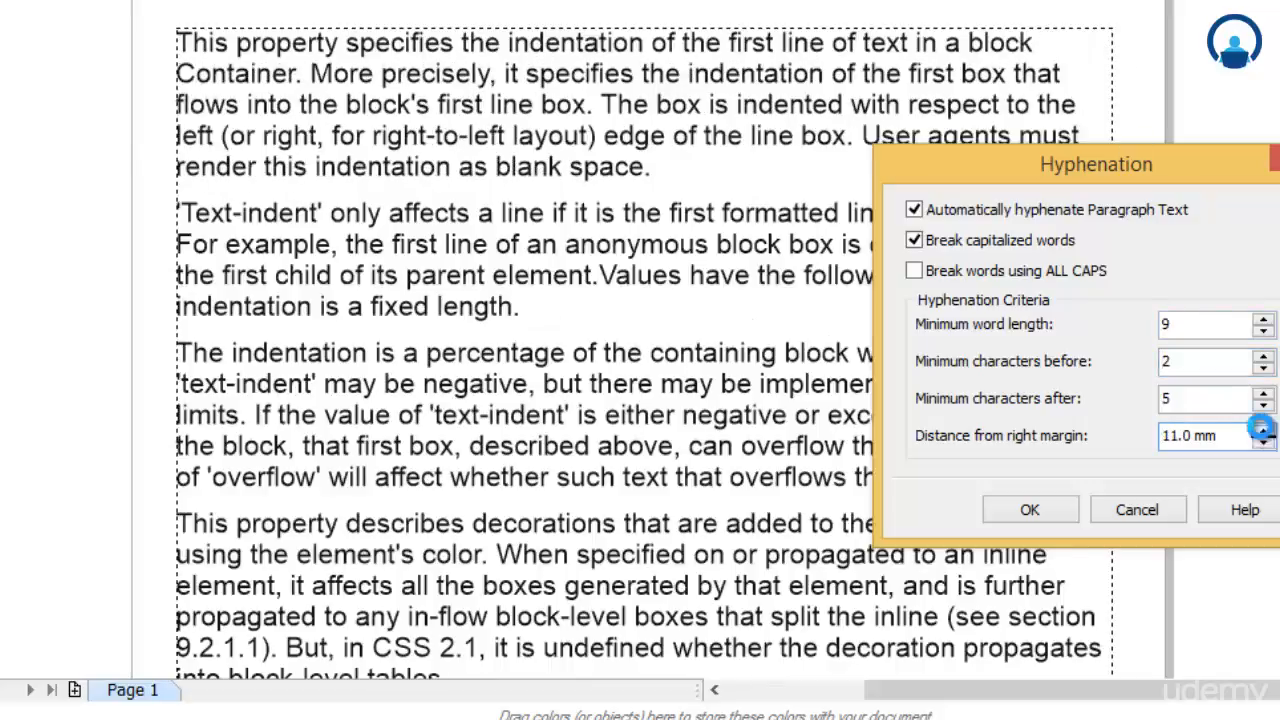
{"action": "left_click", "coordinate": [1265, 431]}
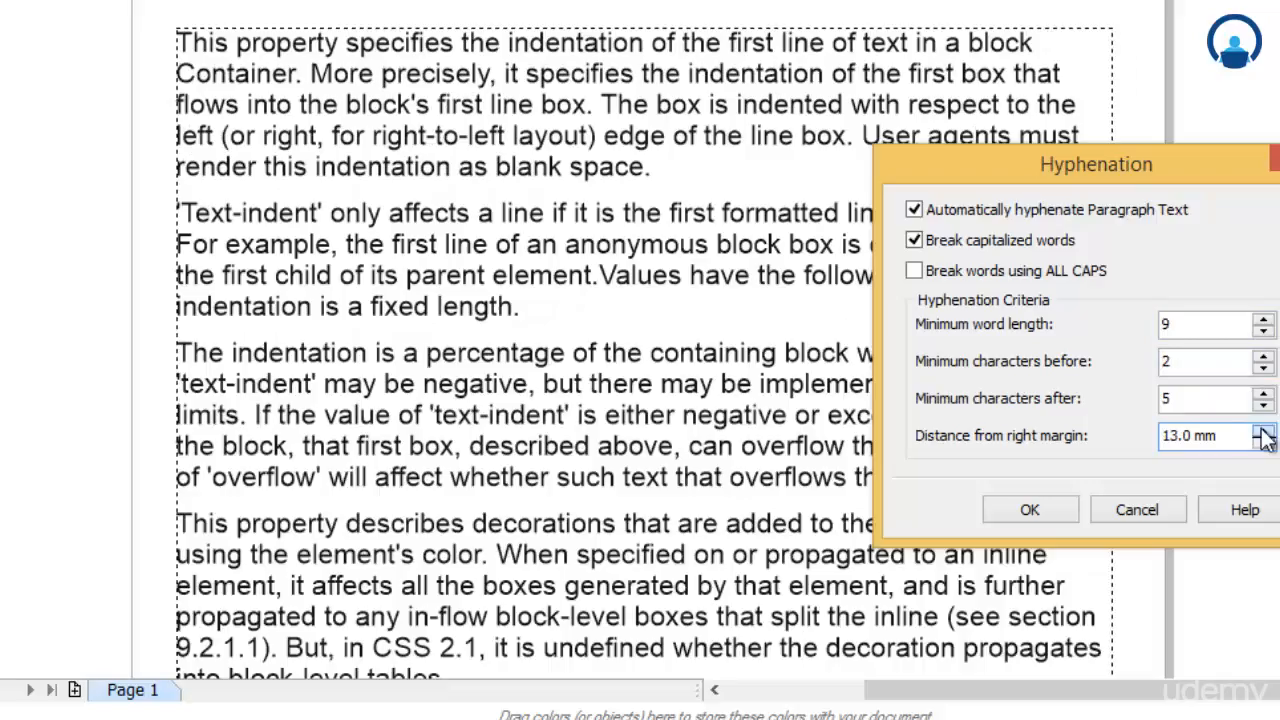
{"action": "left_click", "coordinate": [1265, 431]}
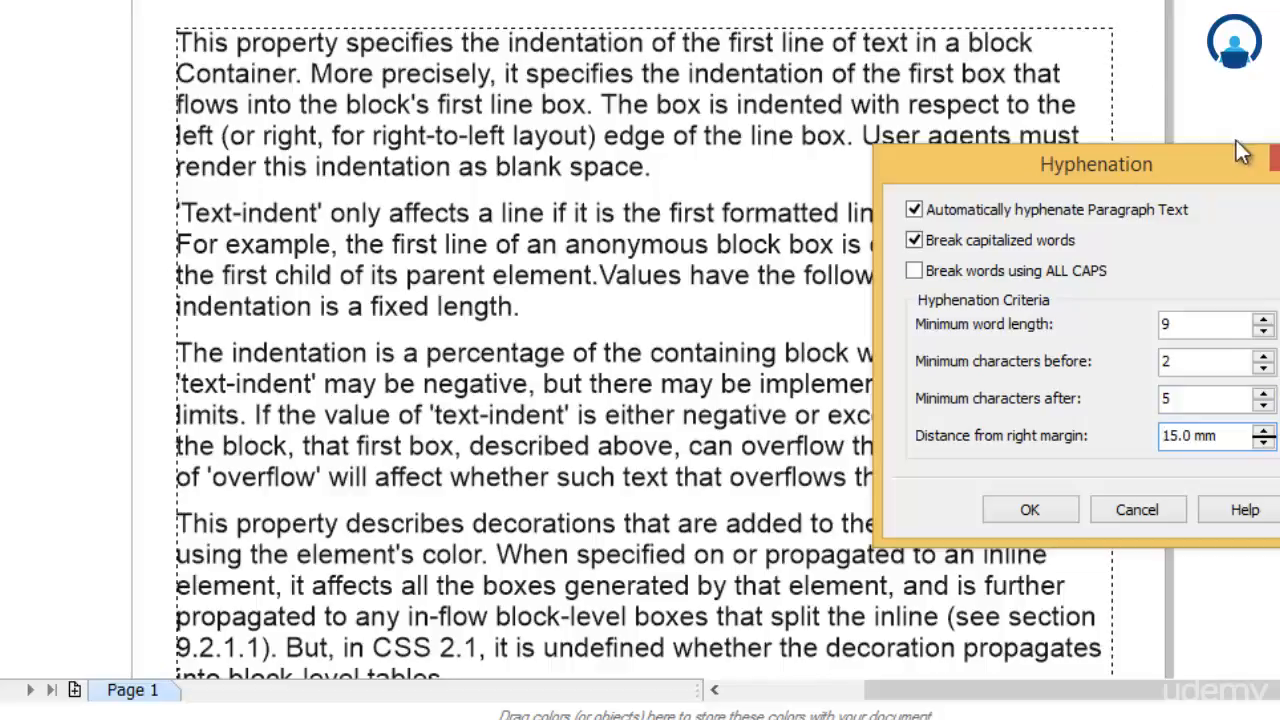
{"action": "left_click", "coordinate": [1264, 441]}
{"action": "left_click", "coordinate": [1264, 441]}
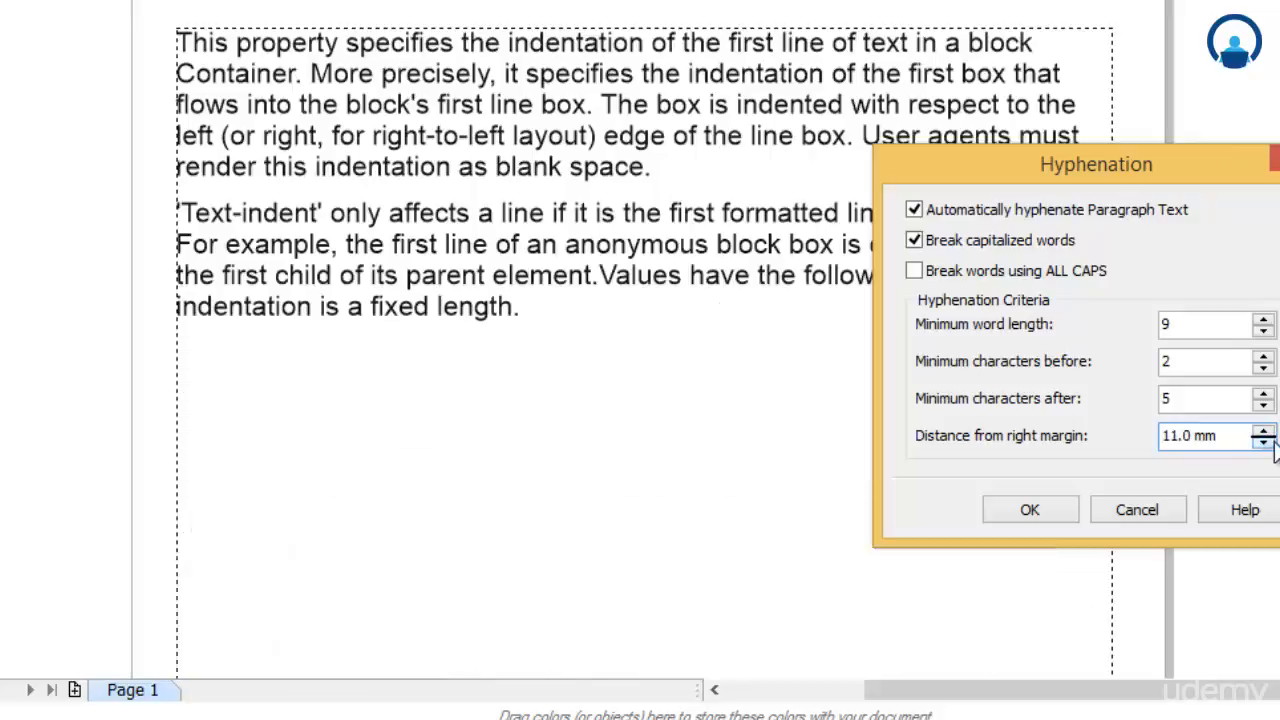
{"action": "left_click", "coordinate": [1264, 441]}
{"action": "left_click", "coordinate": [1266, 442]}
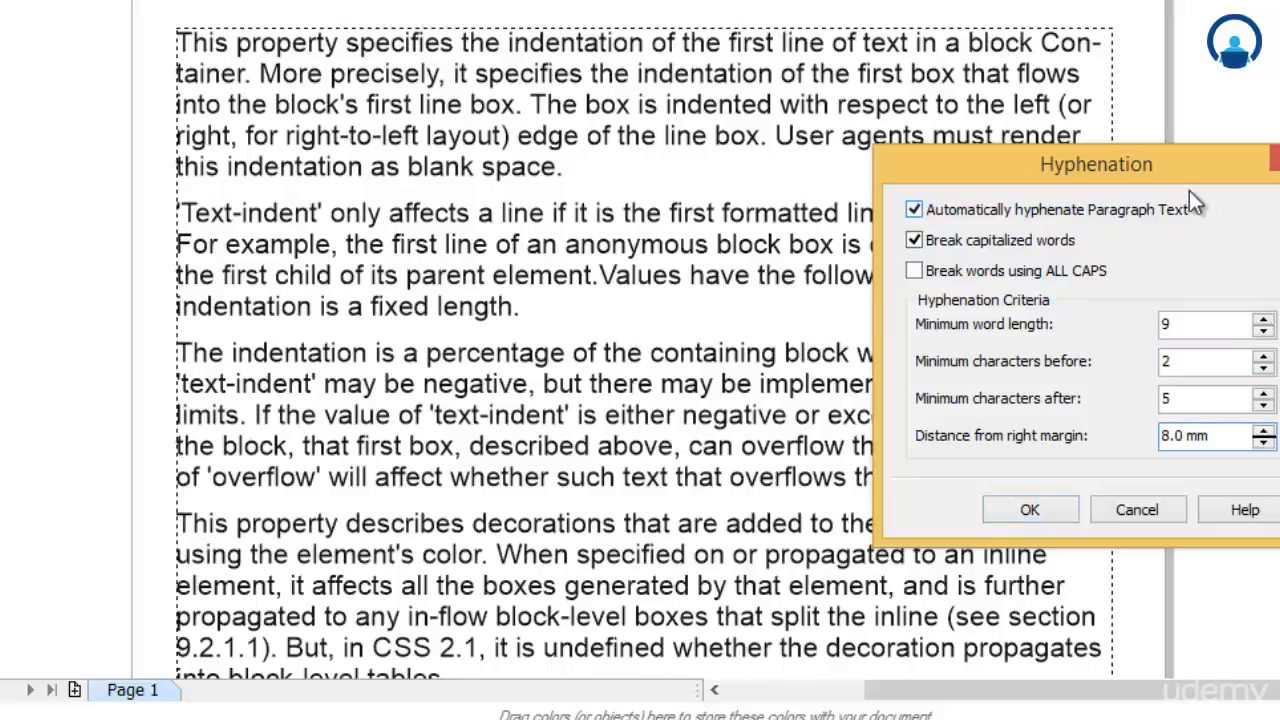
Switch Automatically hyphenate Paragraph Text off and back on to compare the line breaks.
{"action": "left_click_drag", "start_coordinate": [1163, 172], "coordinate": [1187, 233]}
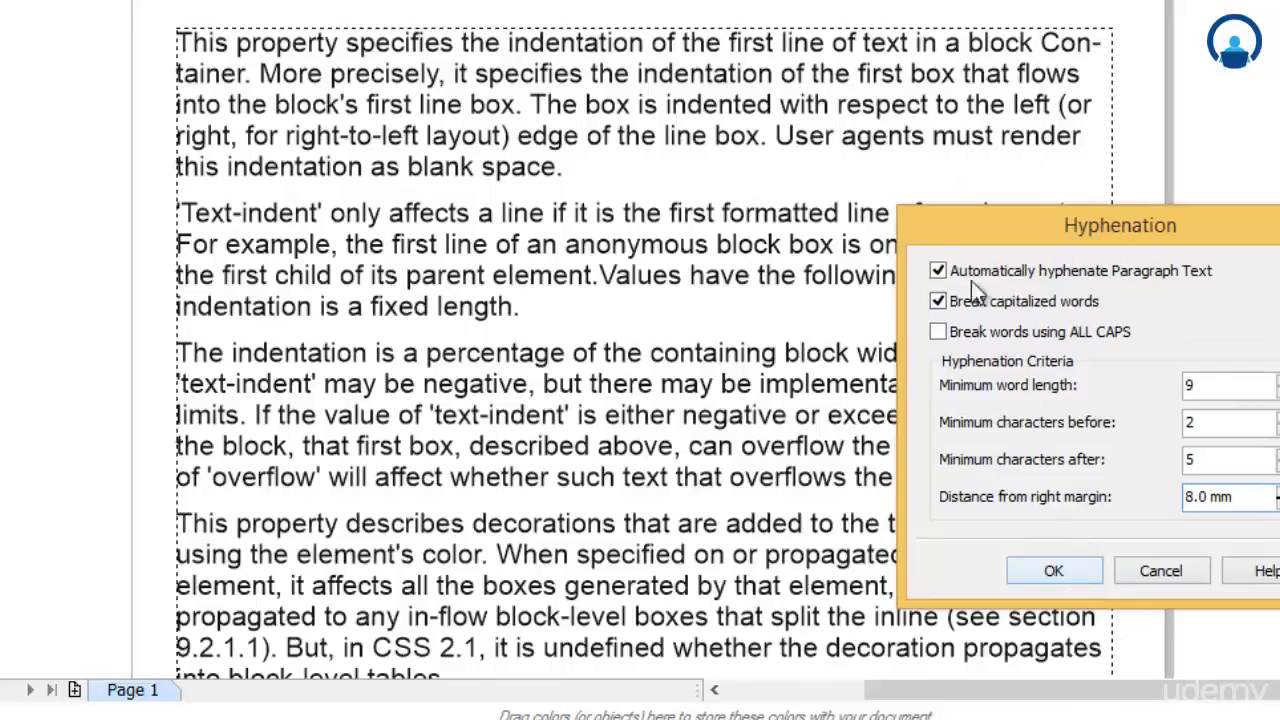
{"action": "left_click", "coordinate": [937, 270]}
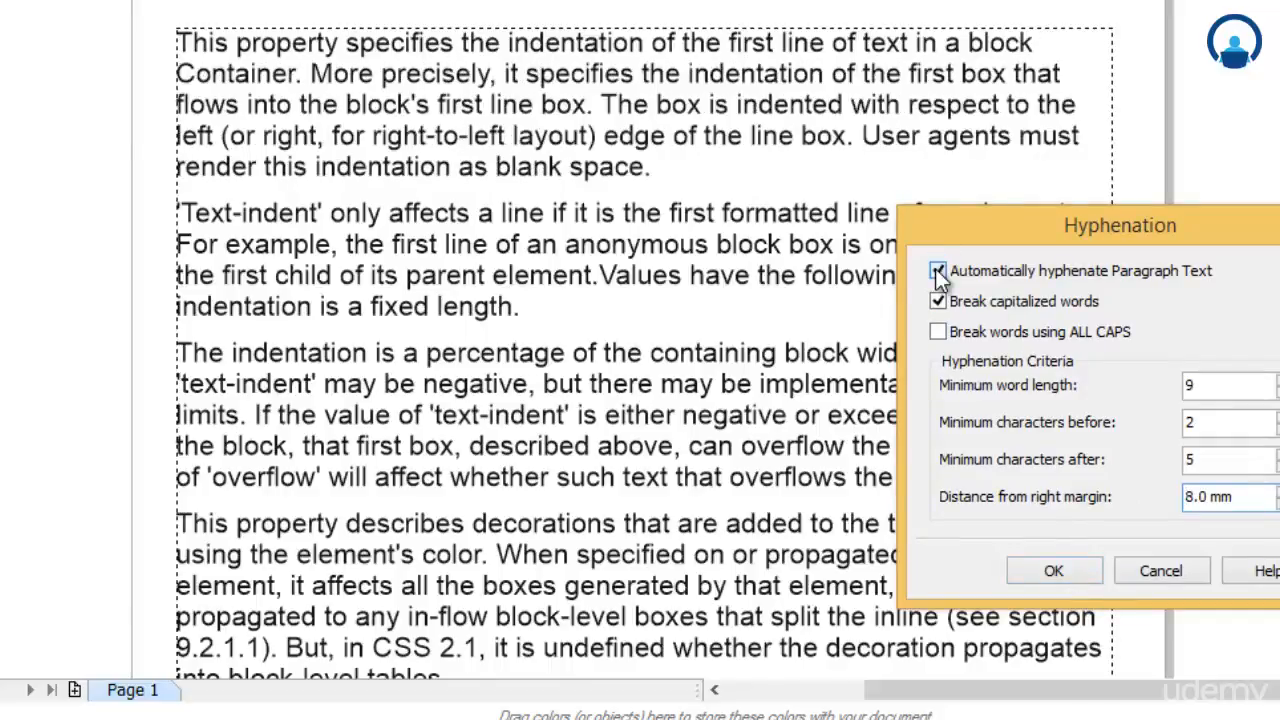
{"action": "left_click", "coordinate": [937, 270]}
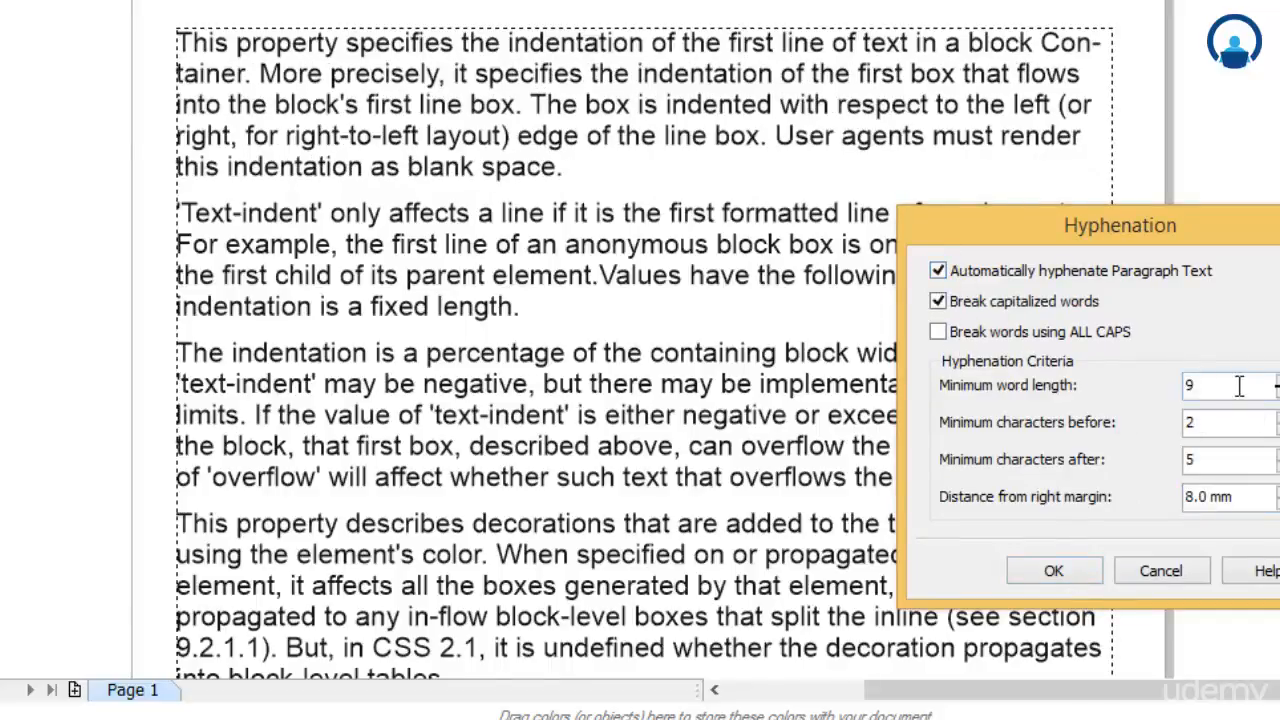
Set both the minimum word length and the minimum characters before to 6, keeping the text uncovered by the dialog.
{"action": "left_click_drag", "start_coordinate": [1240, 386], "coordinate": [894, 380]}
{"action": "key", "text": "Tab"}
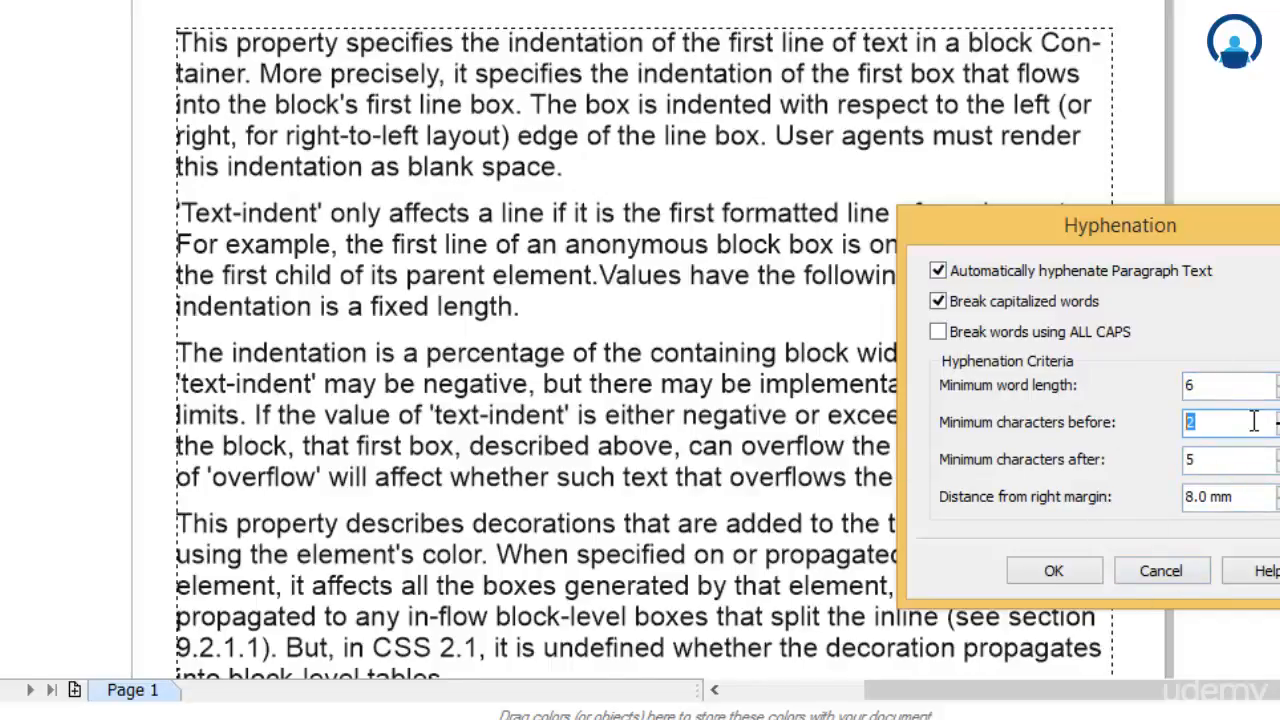
{"action": "type", "text": "6"}
{"action": "left_click_drag", "start_coordinate": [939, 232], "coordinate": [925, 335]}
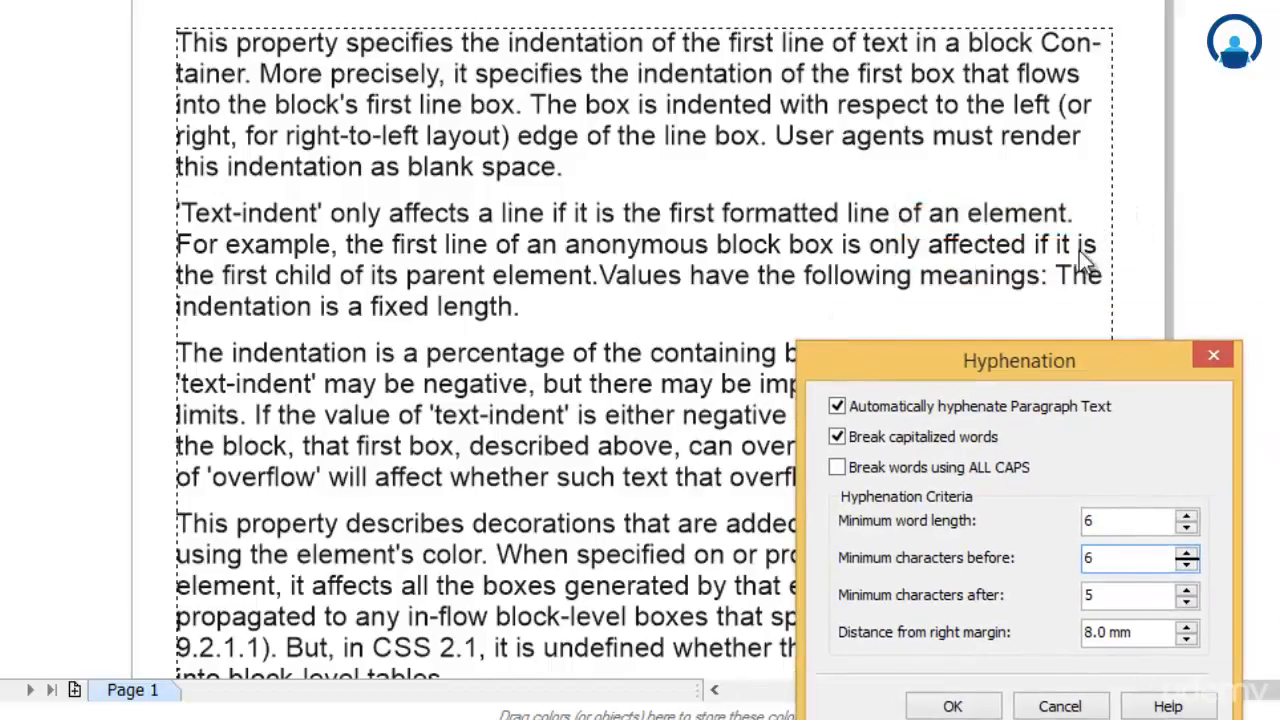
Disable Automatically hyphenate Paragraph Text and accept the hyphenation settings.
{"action": "left_click_drag", "start_coordinate": [1076, 362], "coordinate": [1209, 292]}
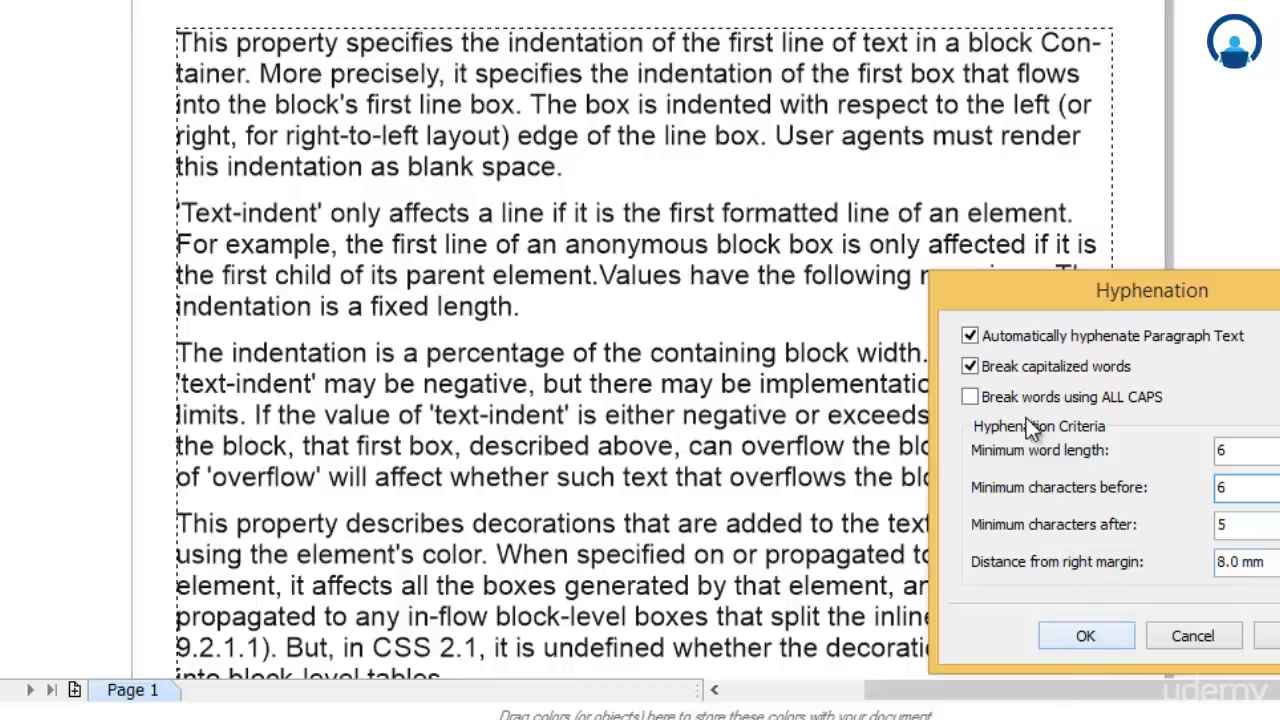
{"action": "left_click", "coordinate": [972, 334]}
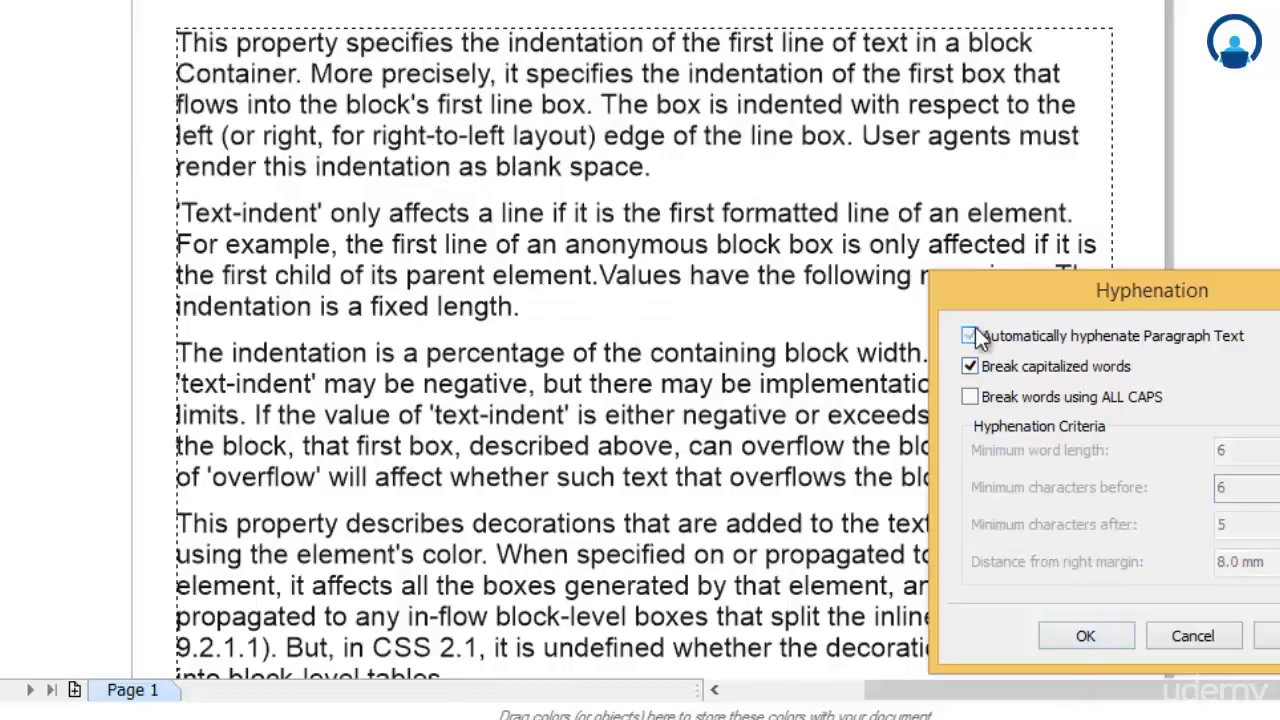
{"action": "left_click", "coordinate": [1089, 635]}
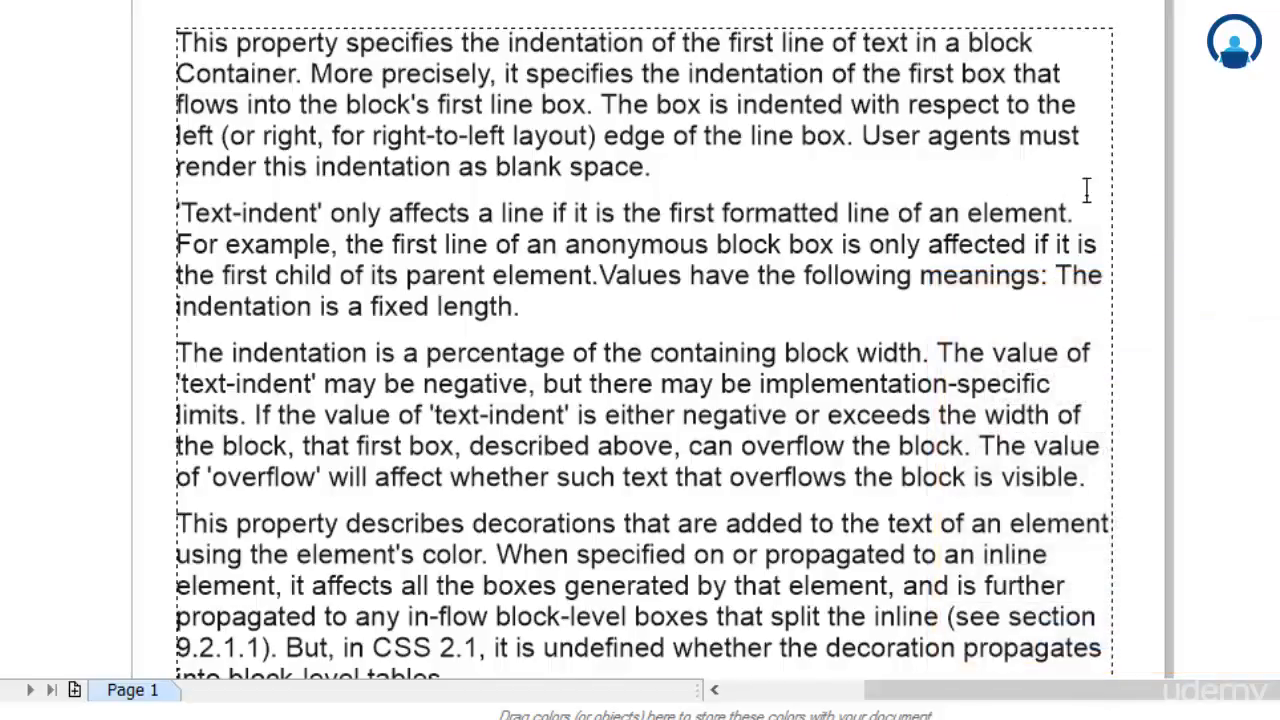
Start a spell check of the paragraph text and place the Writing Tools dialog below the flagged word "element.Values".
{"action": "right_click", "coordinate": [322, 104]}
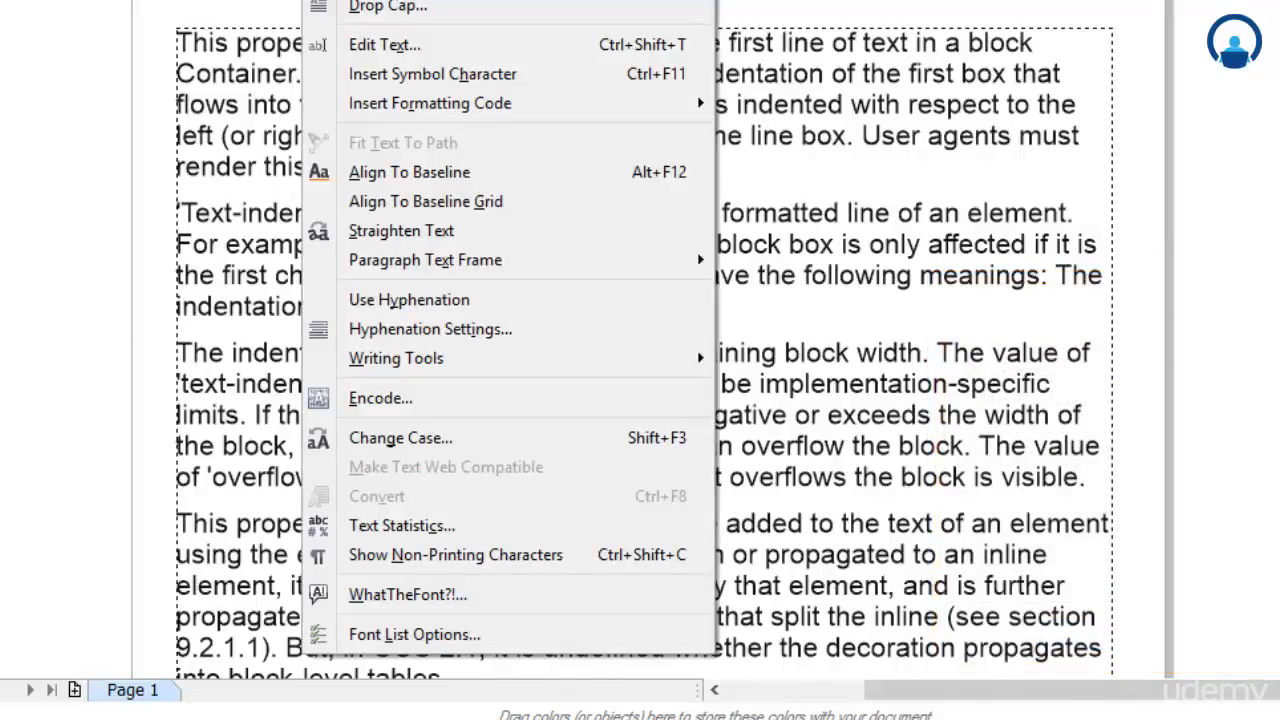
{"action": "mouse_move", "coordinate": [362, 370]}
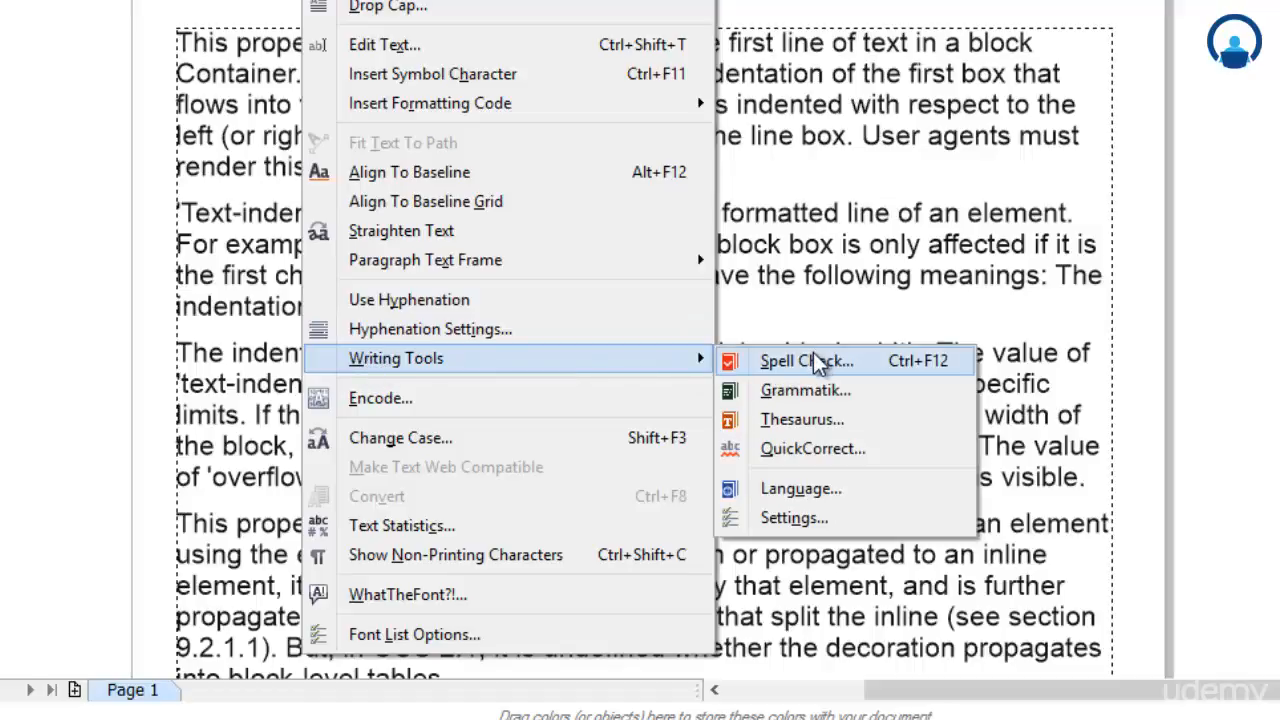
{"action": "left_click", "coordinate": [915, 362]}
{"action": "left_click_drag", "start_coordinate": [759, 517], "coordinate": [1194, 177]}
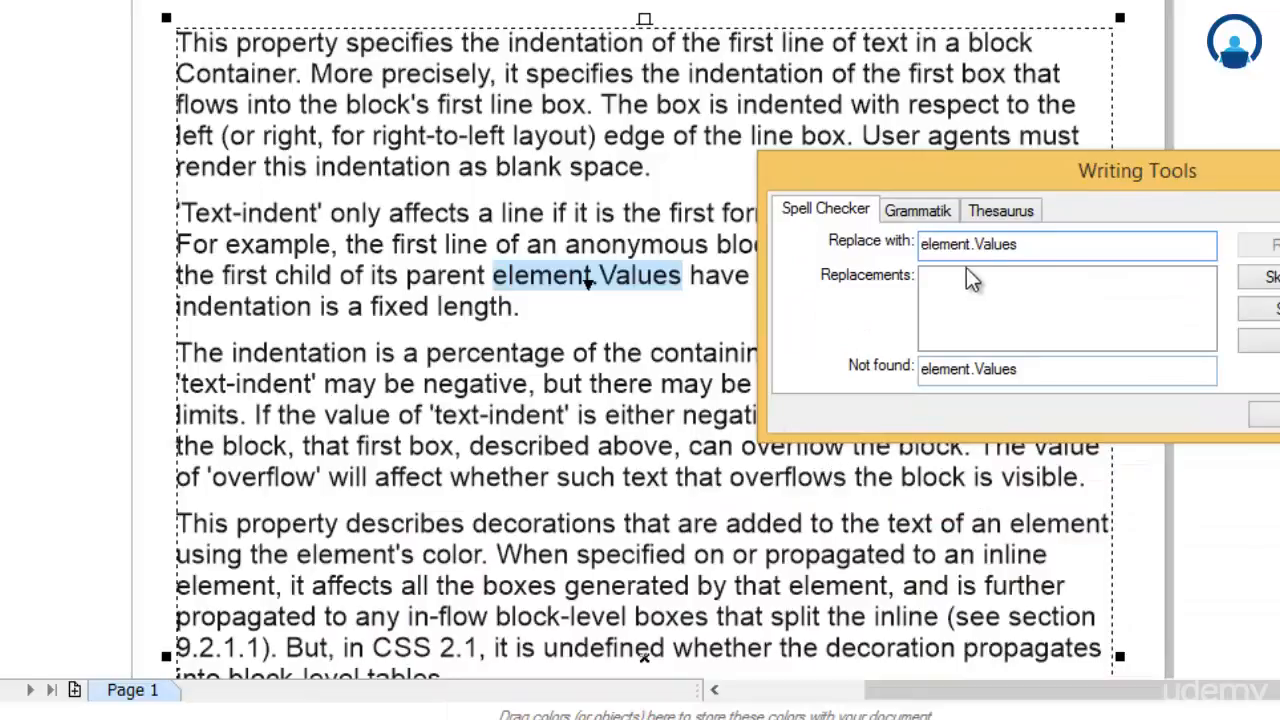
{"action": "left_click_drag", "start_coordinate": [979, 170], "coordinate": [977, 241]}
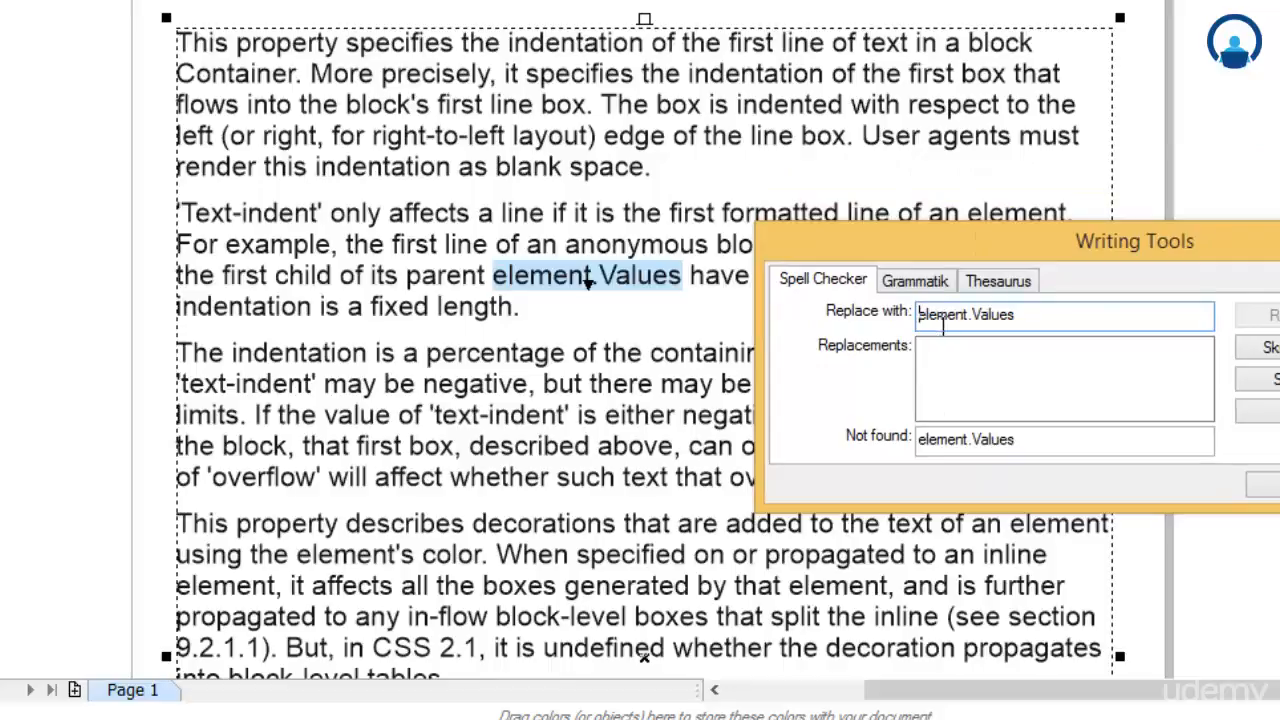
{"action": "left_click_drag", "start_coordinate": [979, 255], "coordinate": [733, 396]}
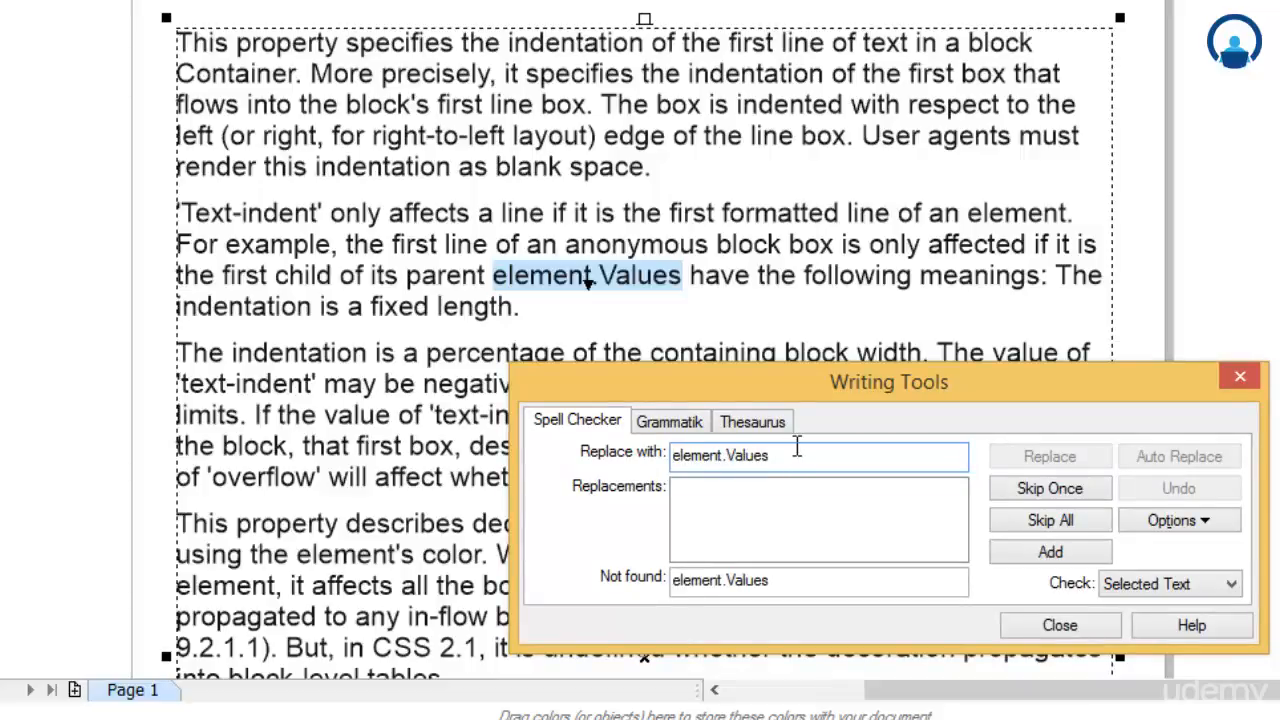
Replace the flagged "element.Values" with "element. Values" and check the correction in the paragraph text.
{"action": "left_click", "coordinate": [722, 459]}
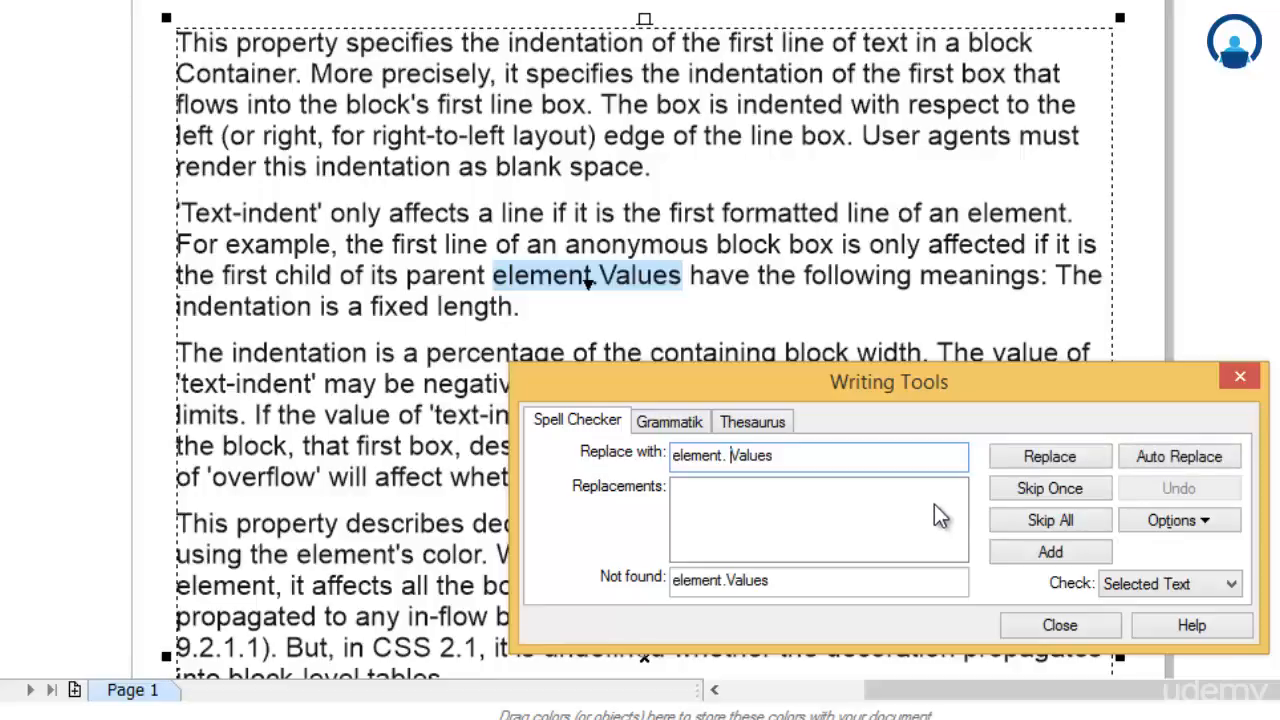
{"action": "left_click", "coordinate": [1050, 457]}
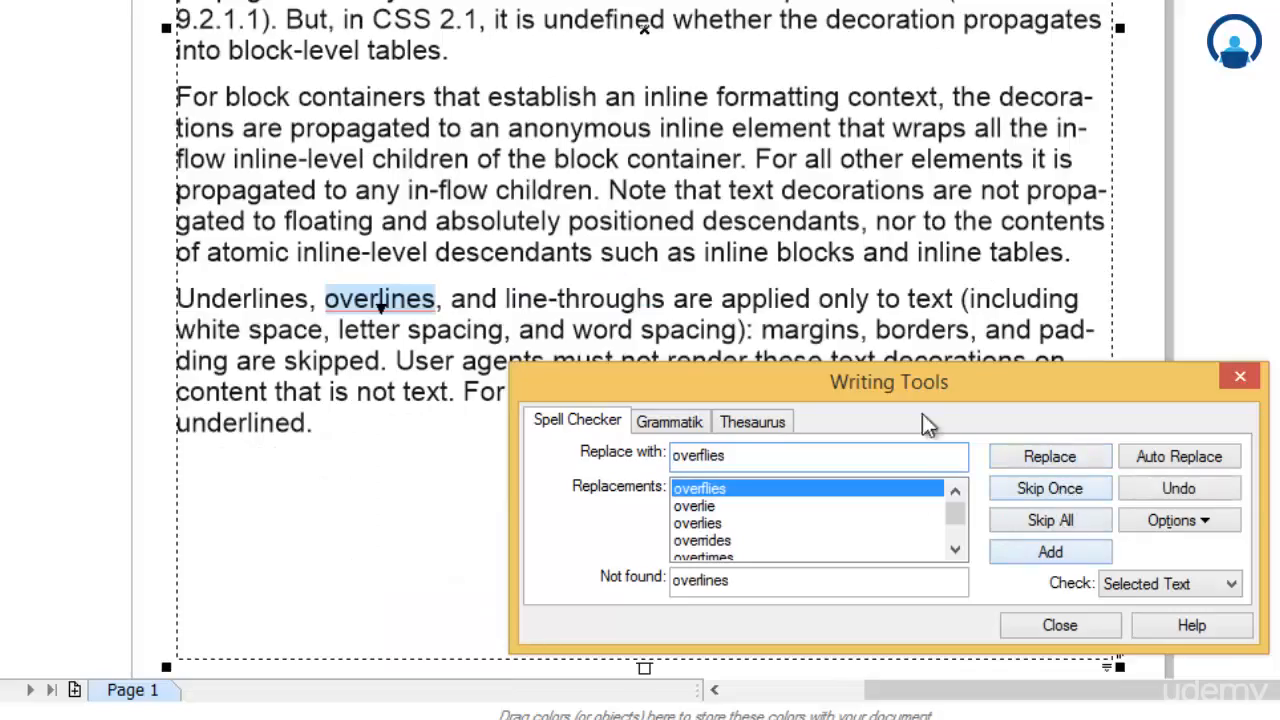
{"action": "scroll", "coordinate": [1120, 165], "scroll_direction": "up", "scroll_amount": 6}
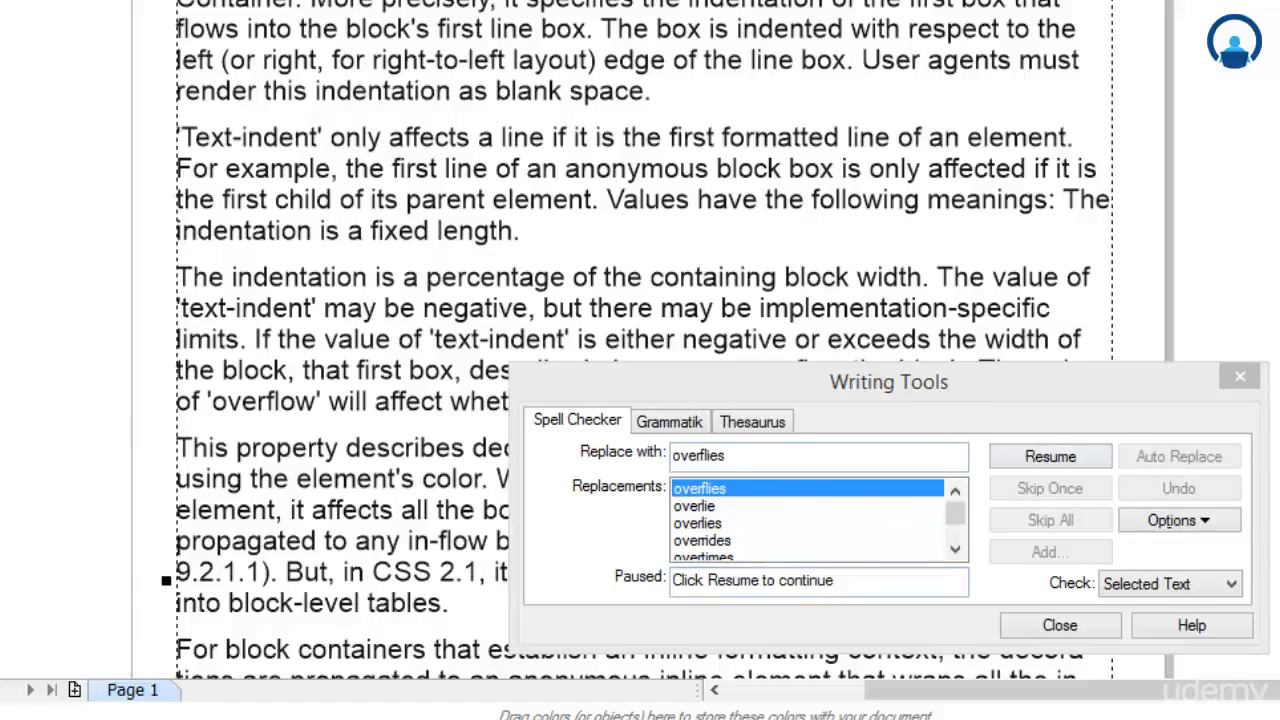
{"action": "scroll", "coordinate": [640, 340], "scroll_direction": "down", "scroll_amount": 10}
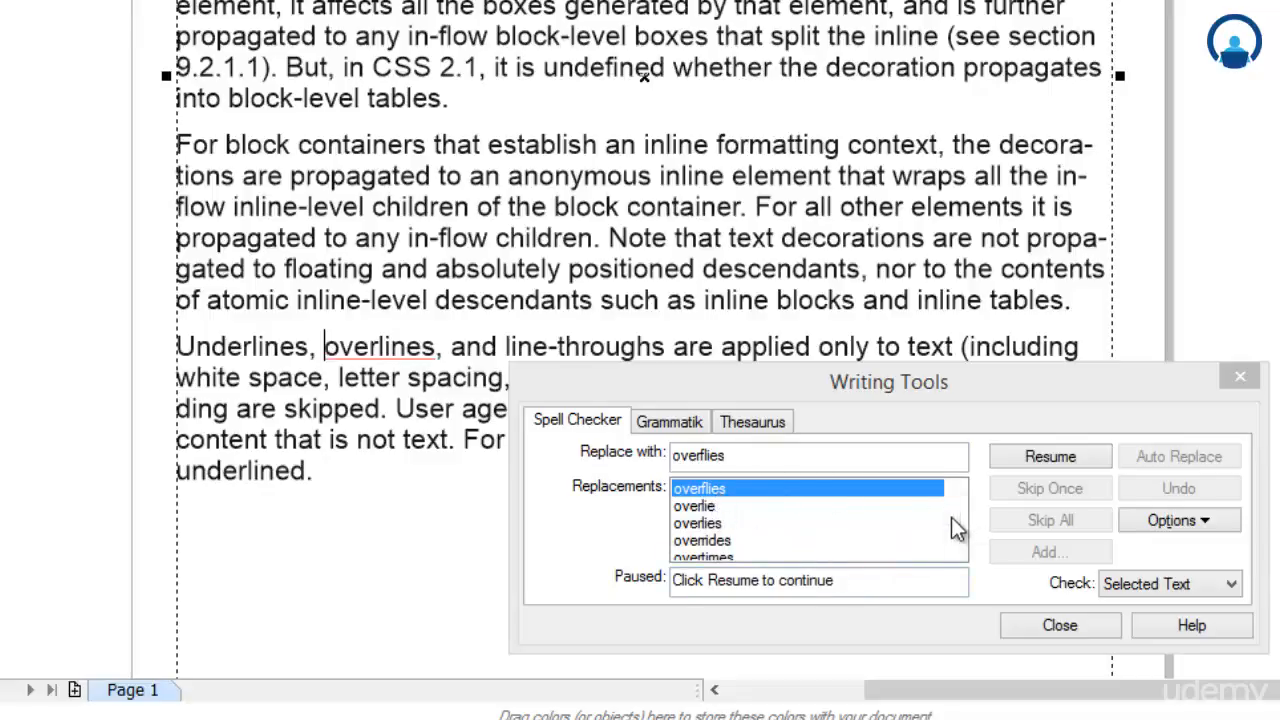
Look through the suggestions for the flagged word "overlines" and replace it with "over lines".
{"action": "left_click_drag", "start_coordinate": [950, 517], "coordinate": [960, 540]}
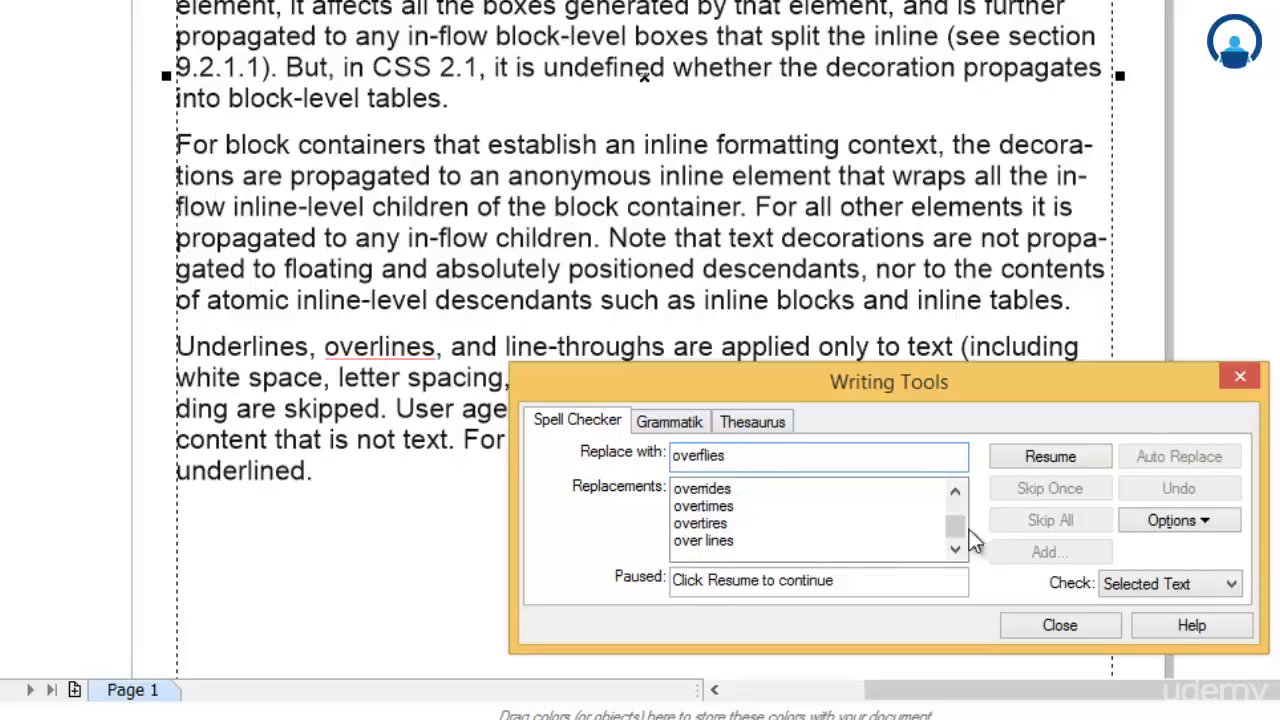
{"action": "left_click_drag", "start_coordinate": [955, 530], "coordinate": [955, 505]}
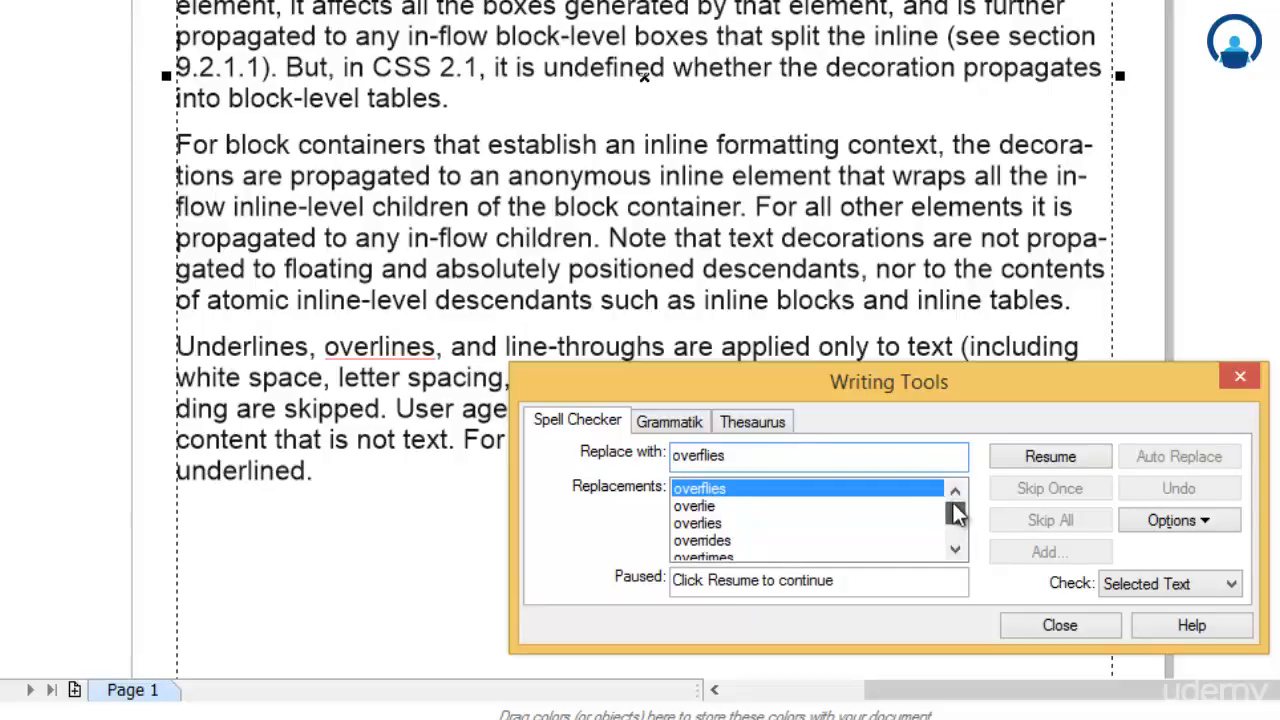
{"action": "left_click_drag", "start_coordinate": [955, 505], "coordinate": [959, 549]}
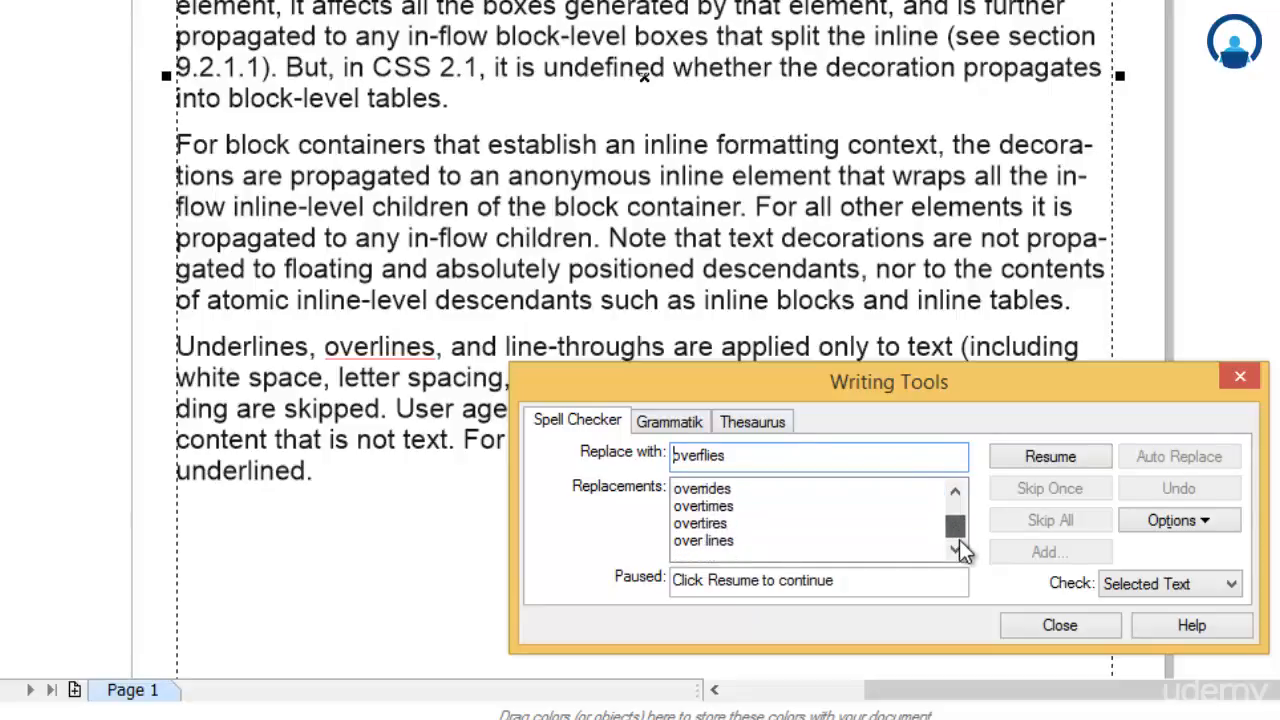
{"action": "left_click", "coordinate": [704, 541]}
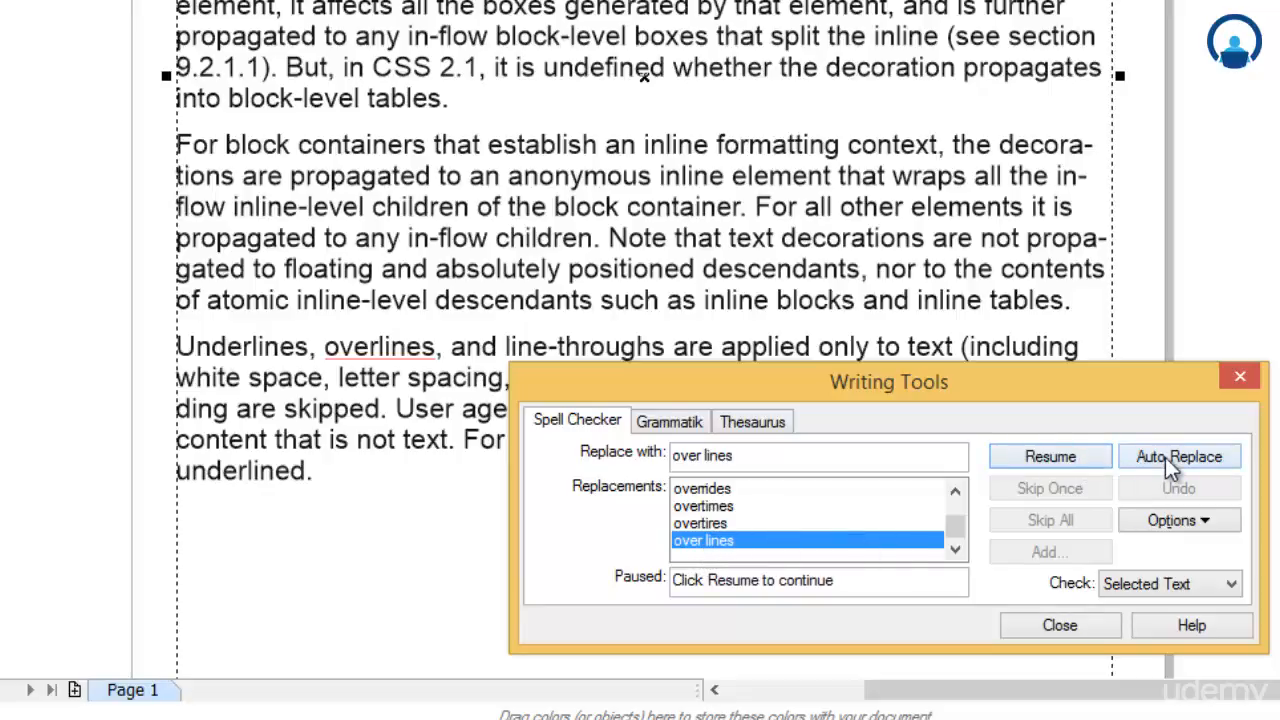
{"action": "left_click", "coordinate": [716, 523]}
{"action": "left_click", "coordinate": [716, 545]}
{"action": "double_click", "coordinate": [718, 540]}
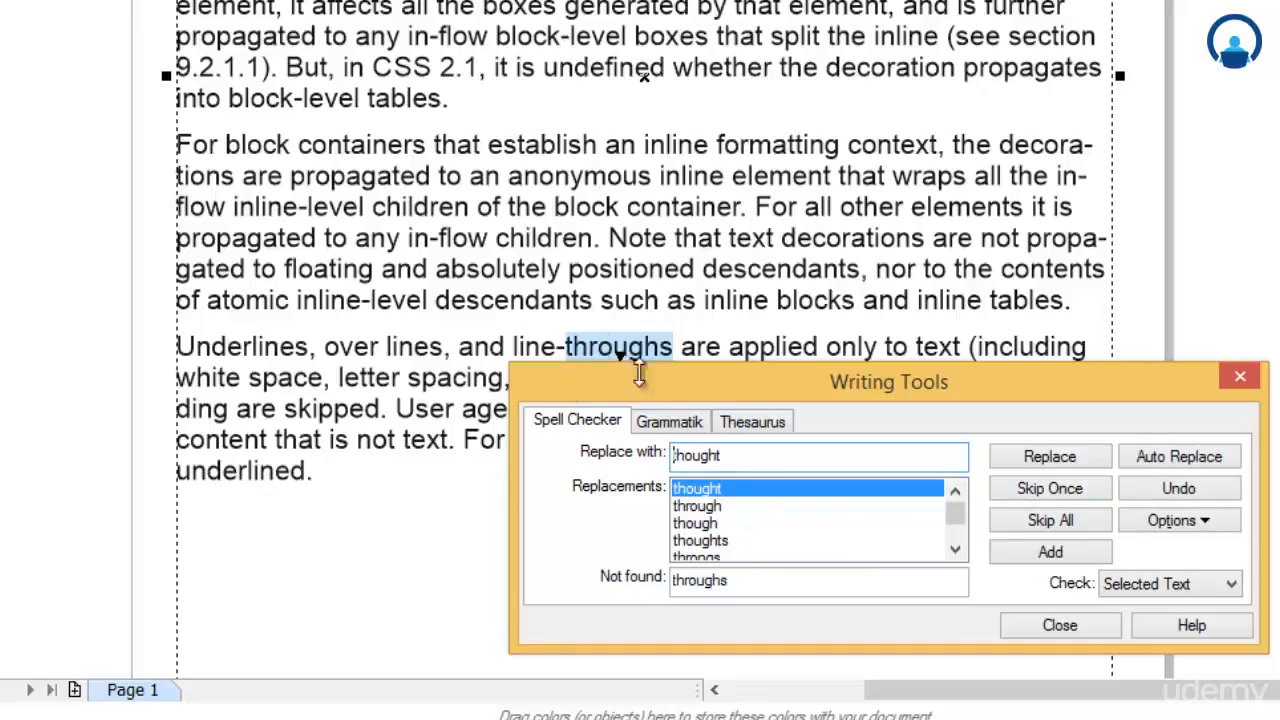
Replace the flagged "throughs" with "through" and close the Spell Checker once the check is complete.
{"action": "left_click", "coordinate": [700, 506]}
{"action": "double_click", "coordinate": [703, 508]}
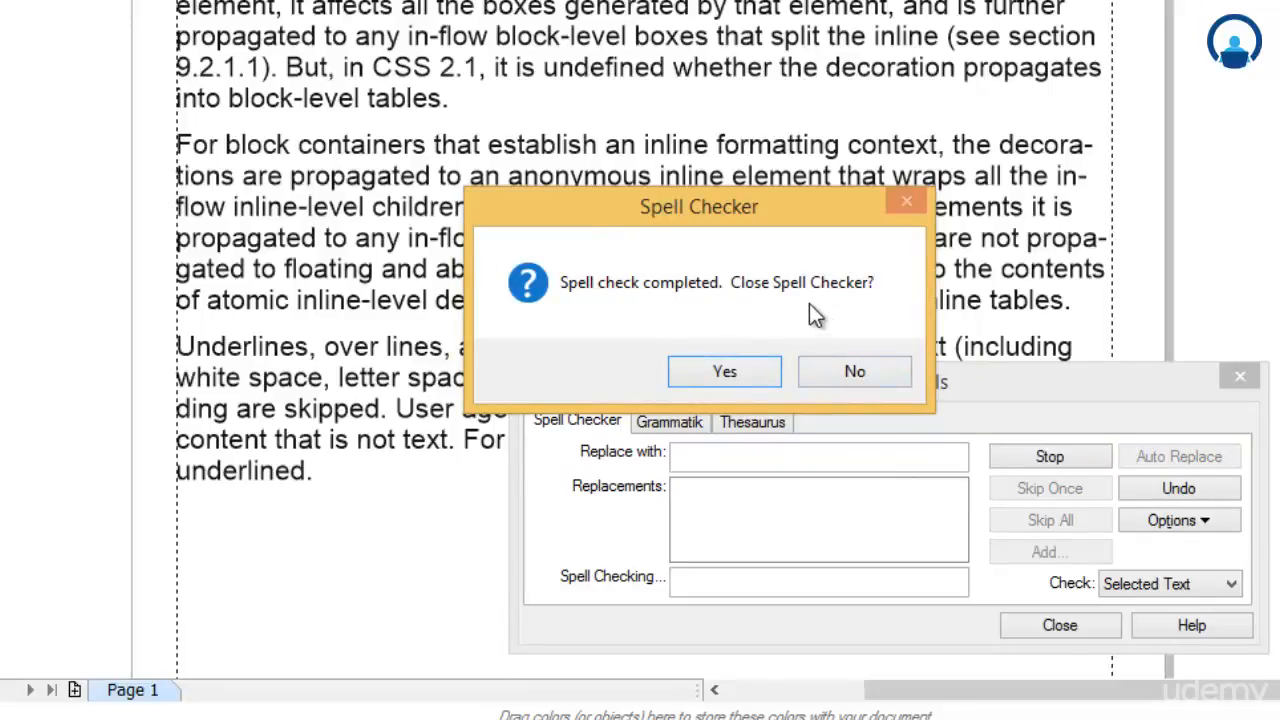
{"action": "left_click_drag", "start_coordinate": [677, 207], "coordinate": [726, 254]}
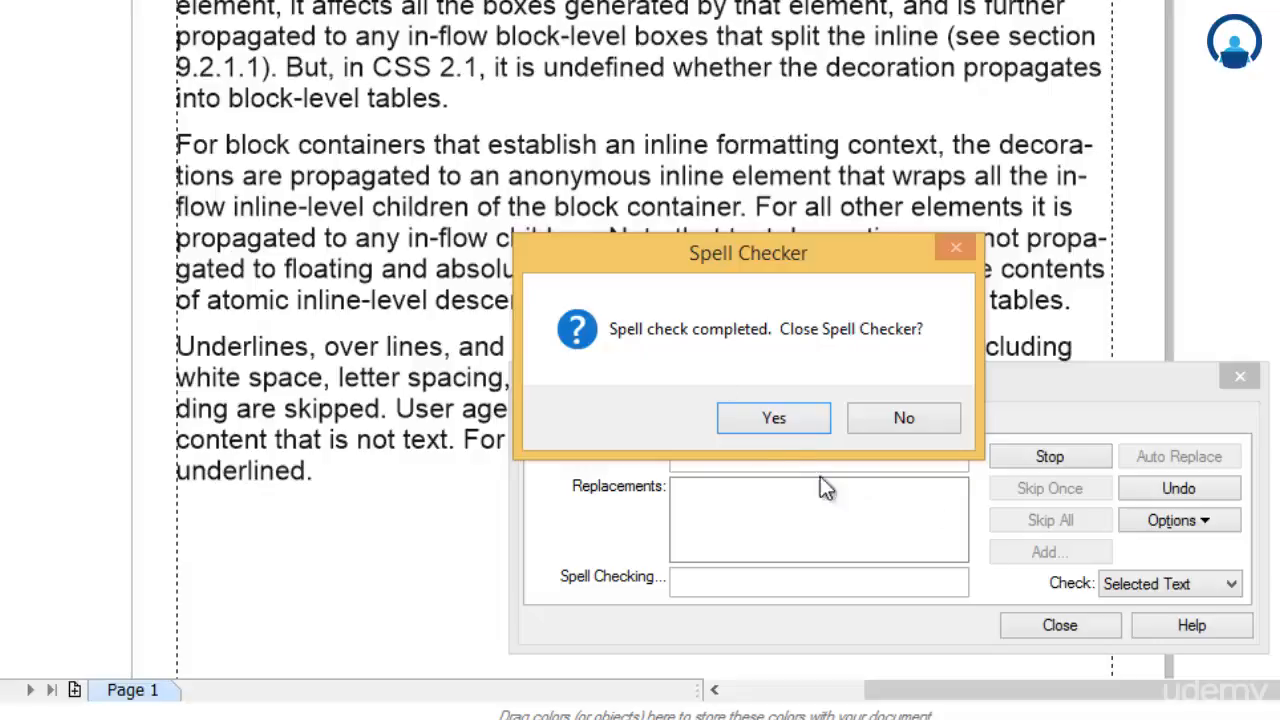
{"action": "left_click", "coordinate": [775, 420]}
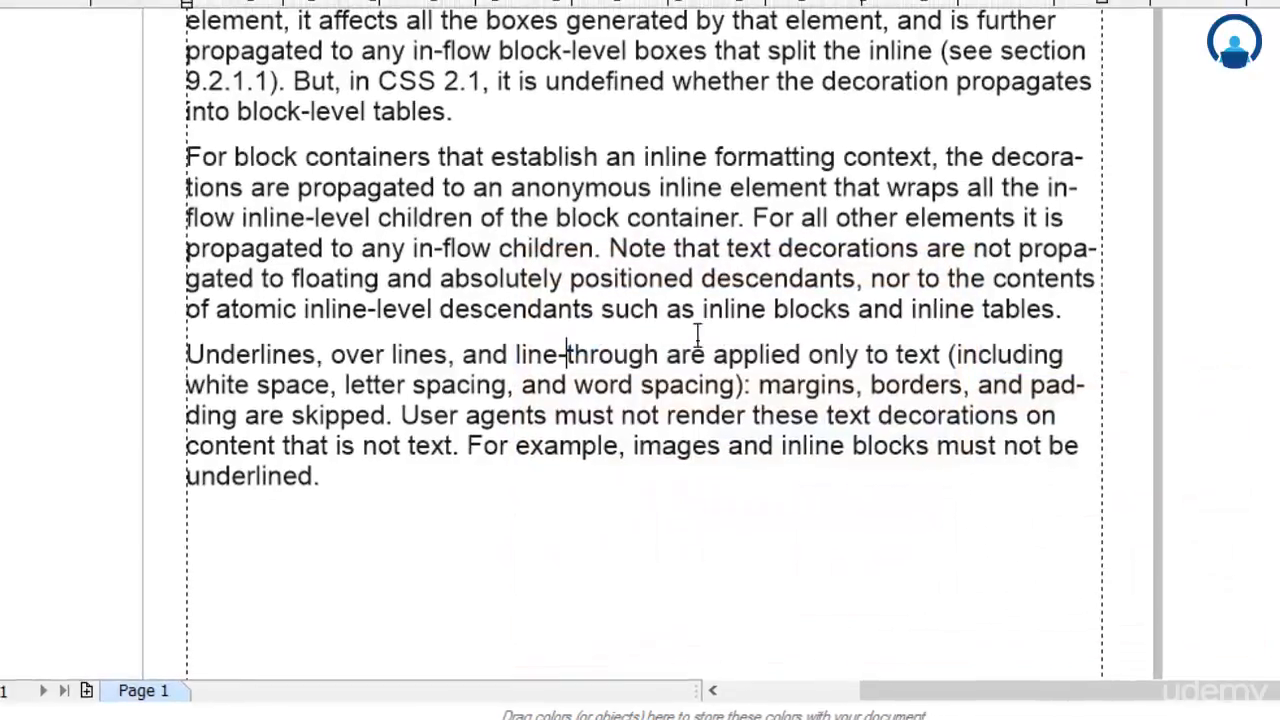
Review the corrected paragraph text up to its beginning and start another spell check on it.
{"action": "scroll", "coordinate": [697, 333], "scroll_direction": "up", "scroll_amount": 1}
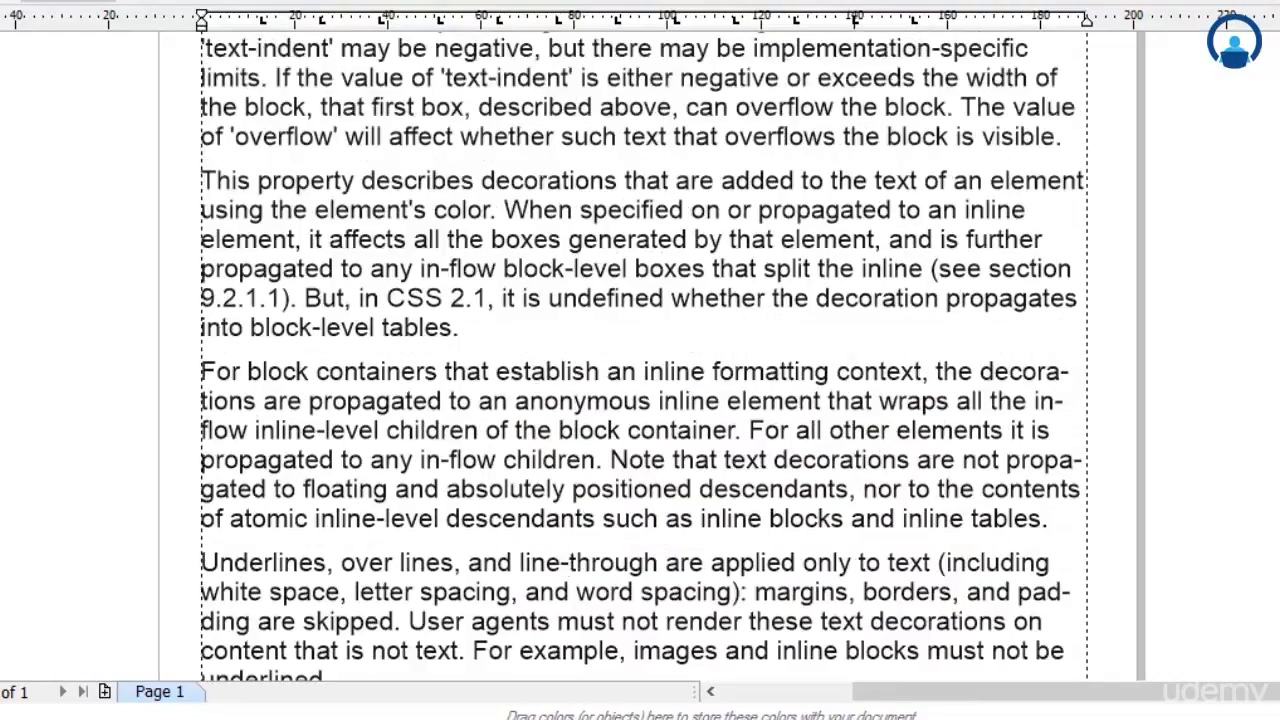
{"action": "scroll", "coordinate": [646, 307], "scroll_direction": "up", "scroll_amount": 4}
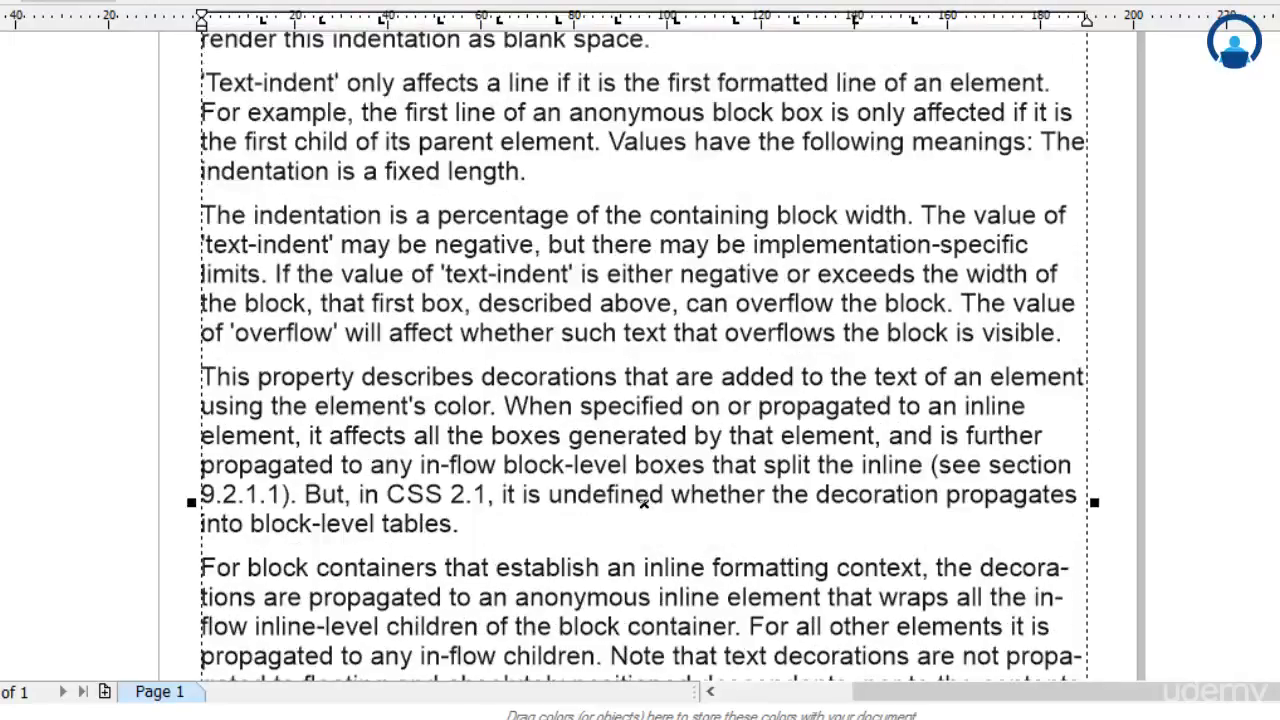
{"action": "scroll", "coordinate": [646, 360], "scroll_direction": "up", "scroll_amount": 1}
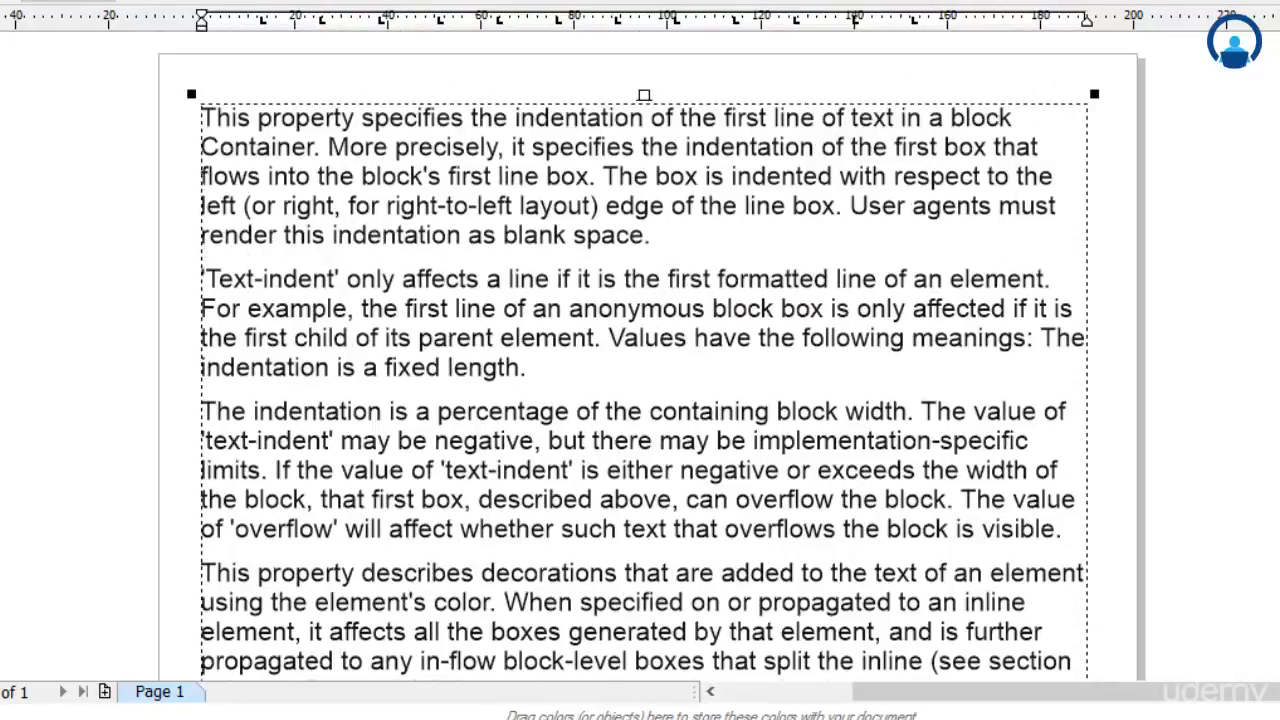
{"action": "scroll", "coordinate": [646, 360], "scroll_direction": "down", "scroll_amount": 1}
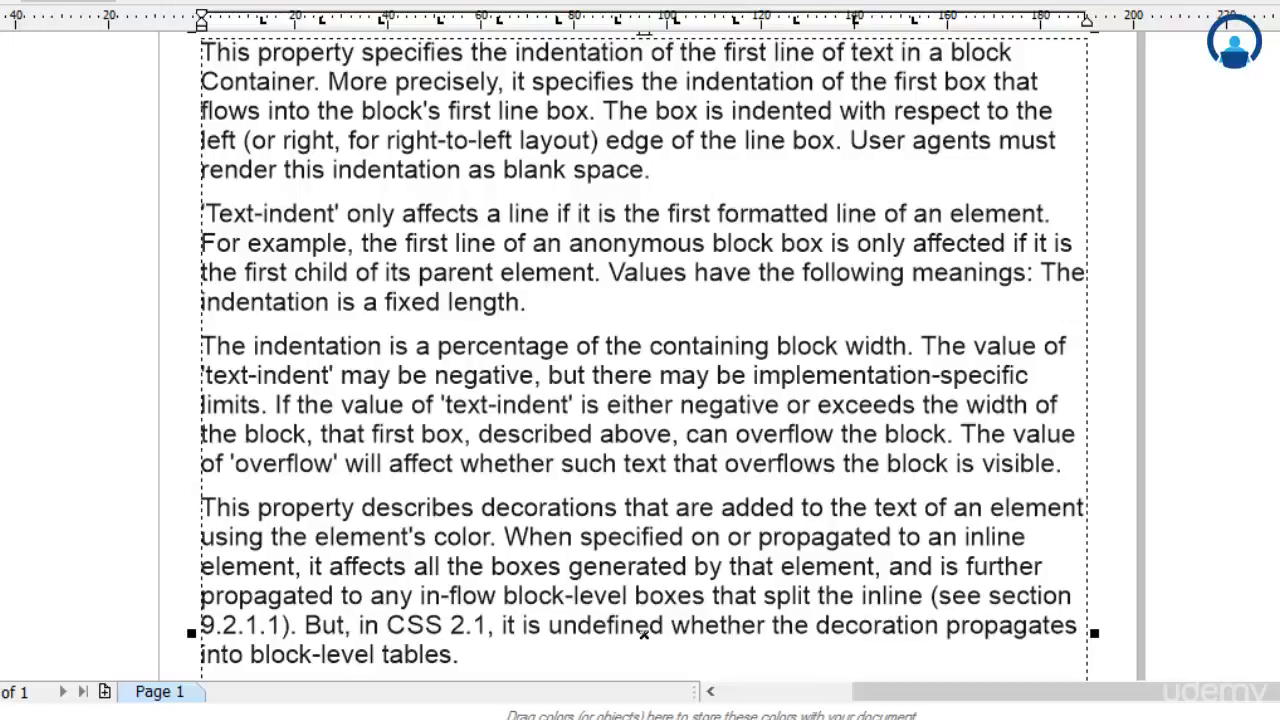
{"action": "key", "text": "alt+x"}
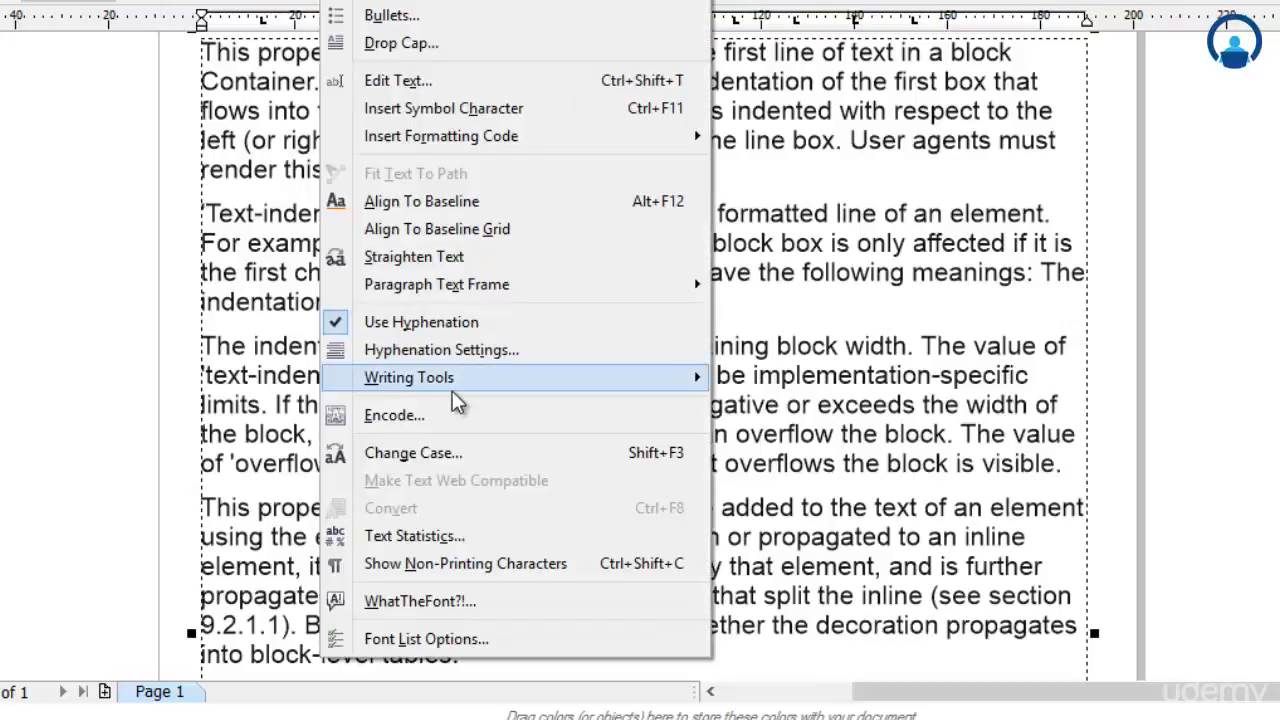
{"action": "mouse_move", "coordinate": [460, 380]}
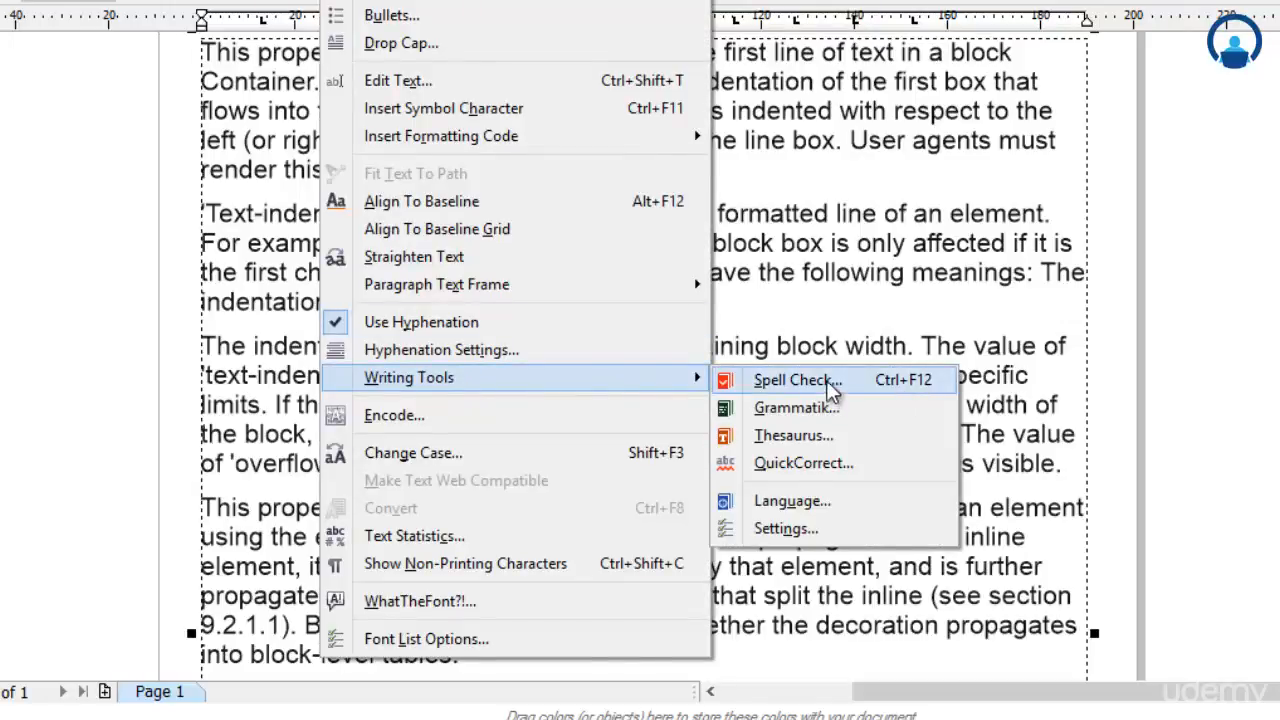
{"action": "left_click", "coordinate": [900, 382]}
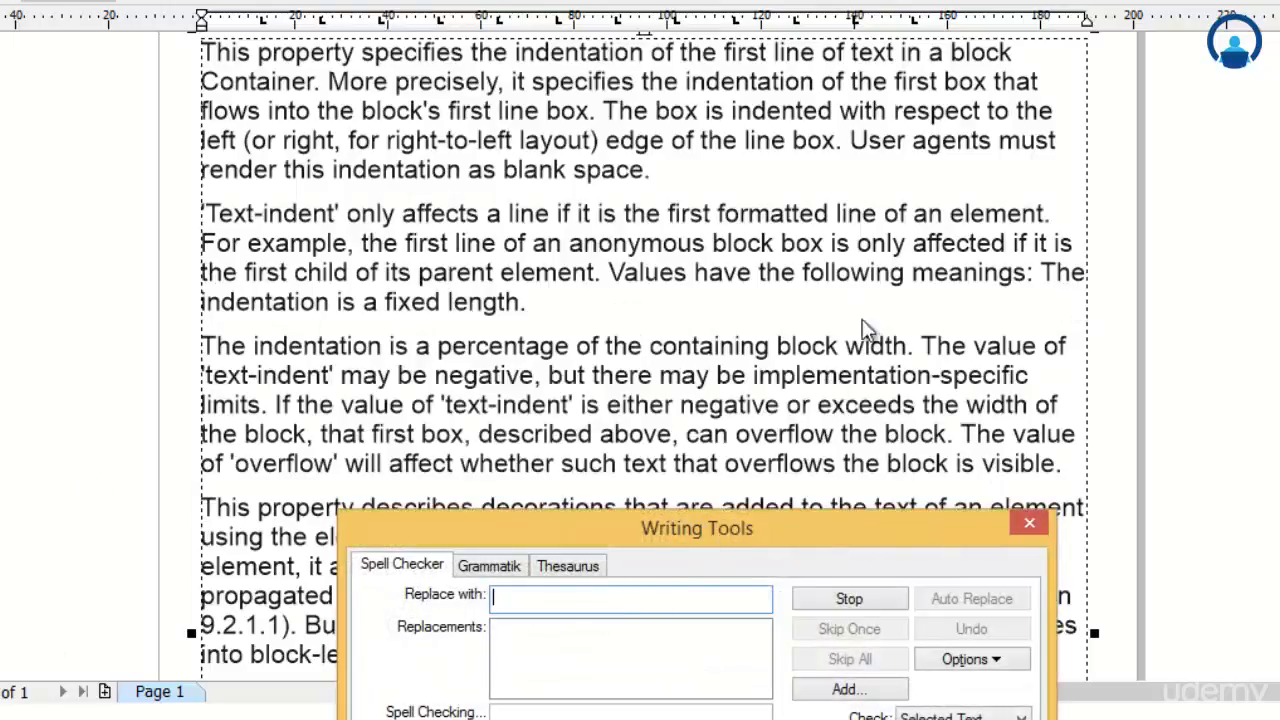